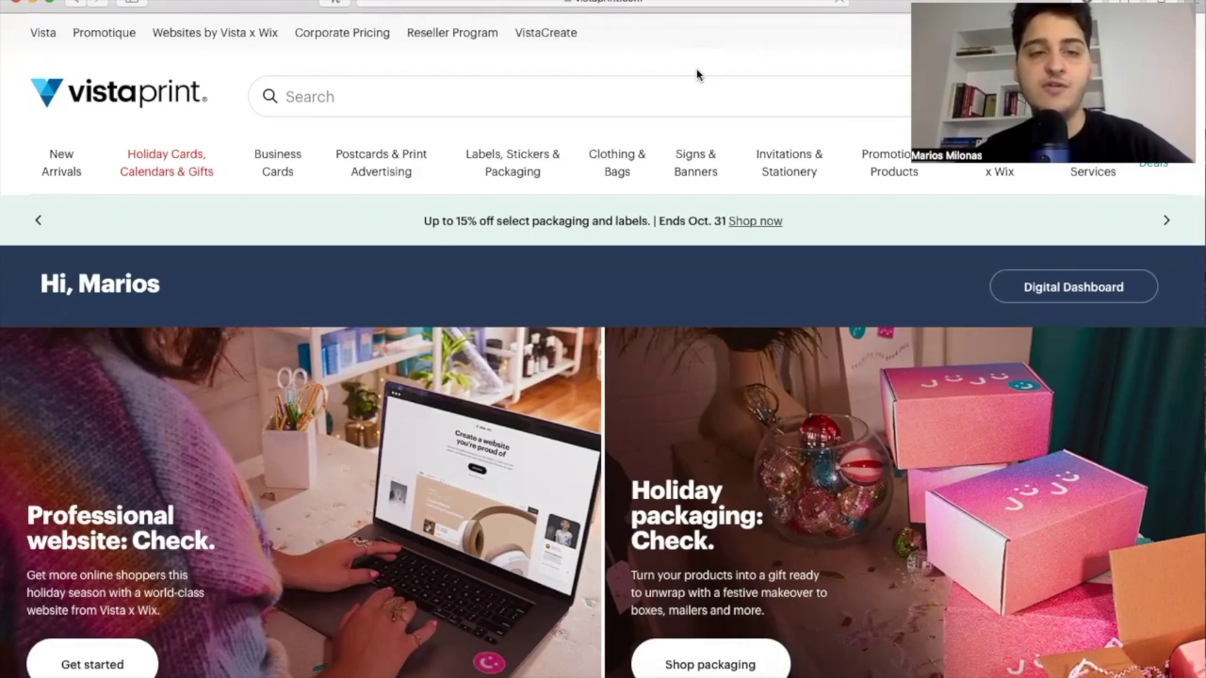
Open Business Cards, scroll past the Standard, Premium and Specialty papers, and view Design Services.
left_click(281, 162)
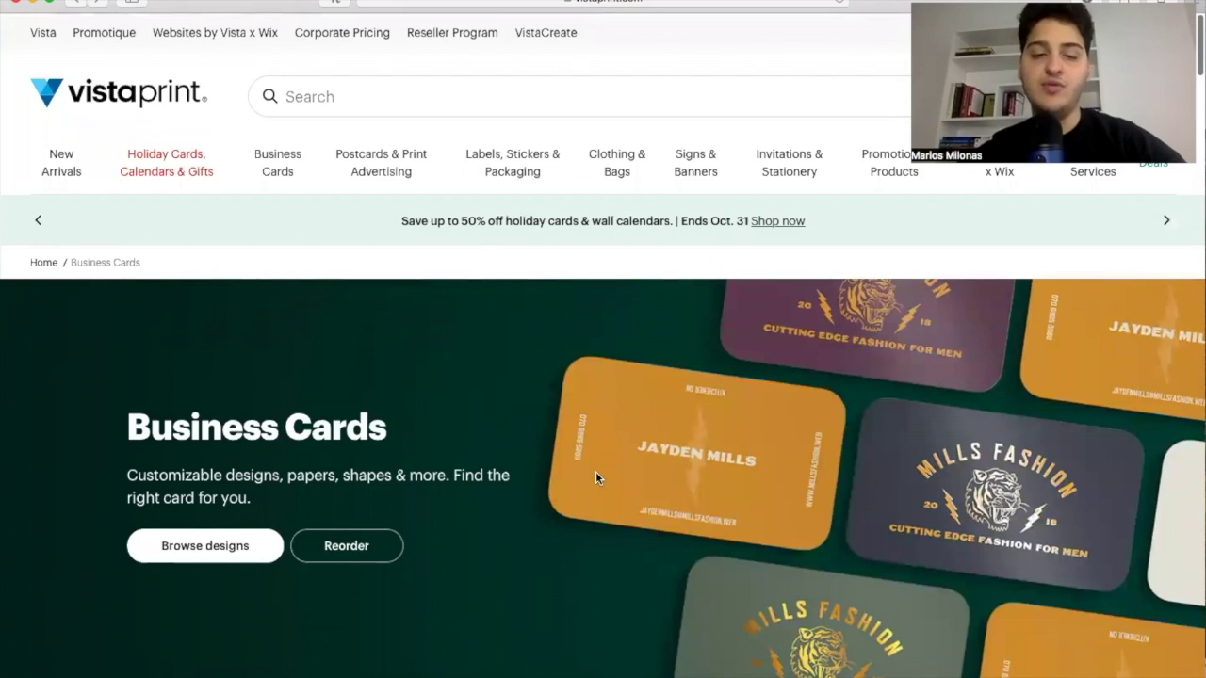
scroll(595, 478, "down", 3)
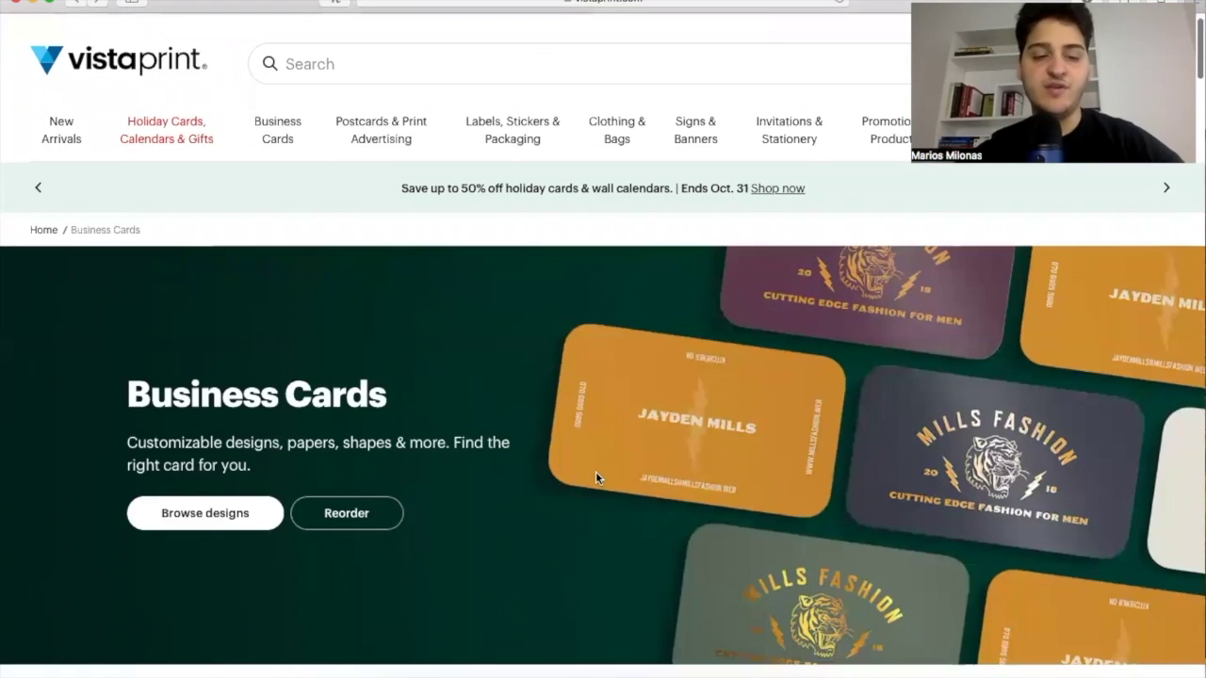
scroll(596, 477, "down", 3)
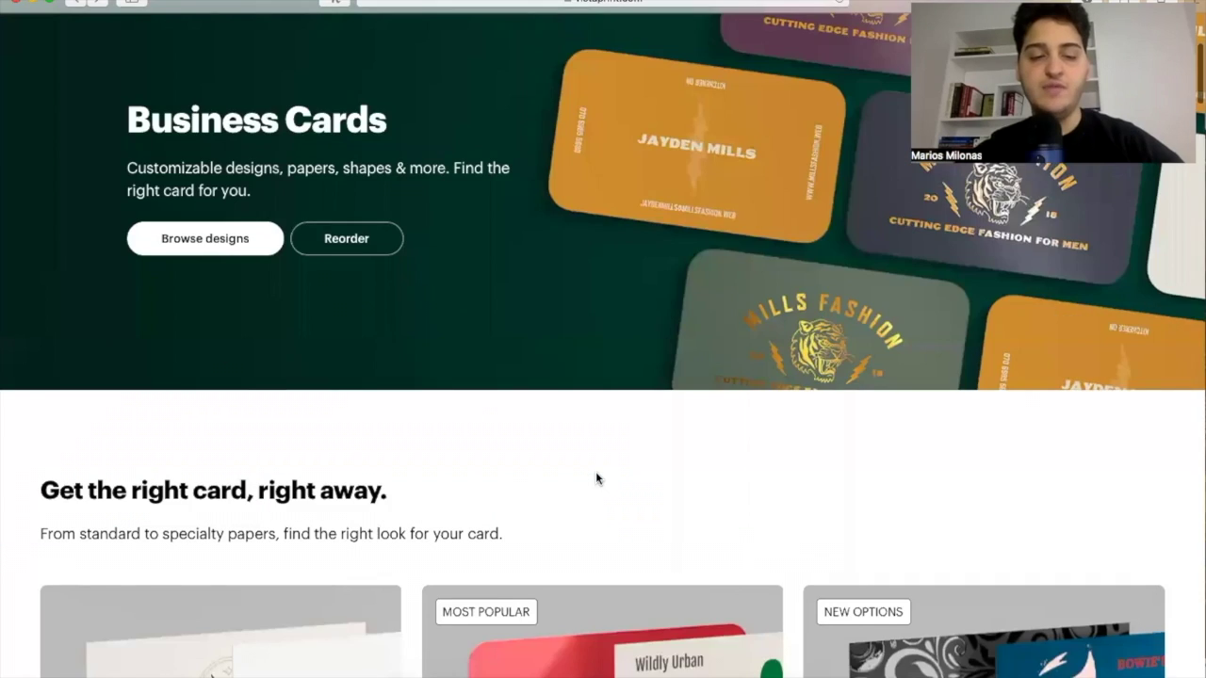
scroll(595, 480, "down", 6)
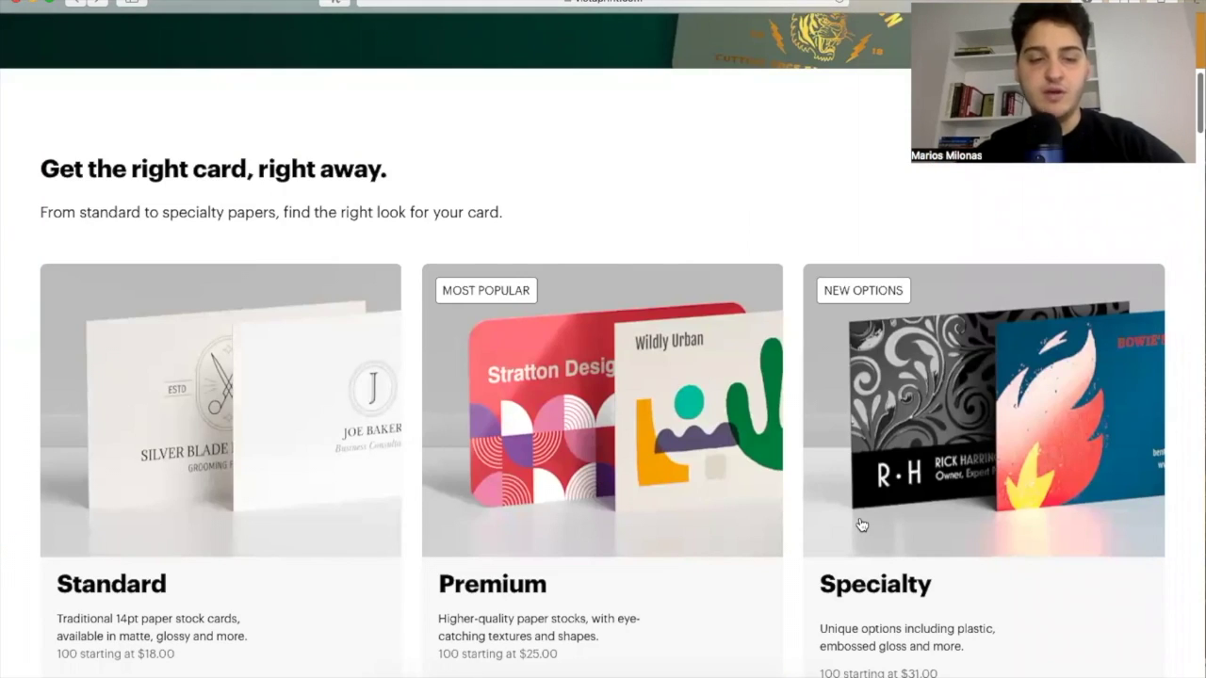
scroll(682, 548, "down", 3)
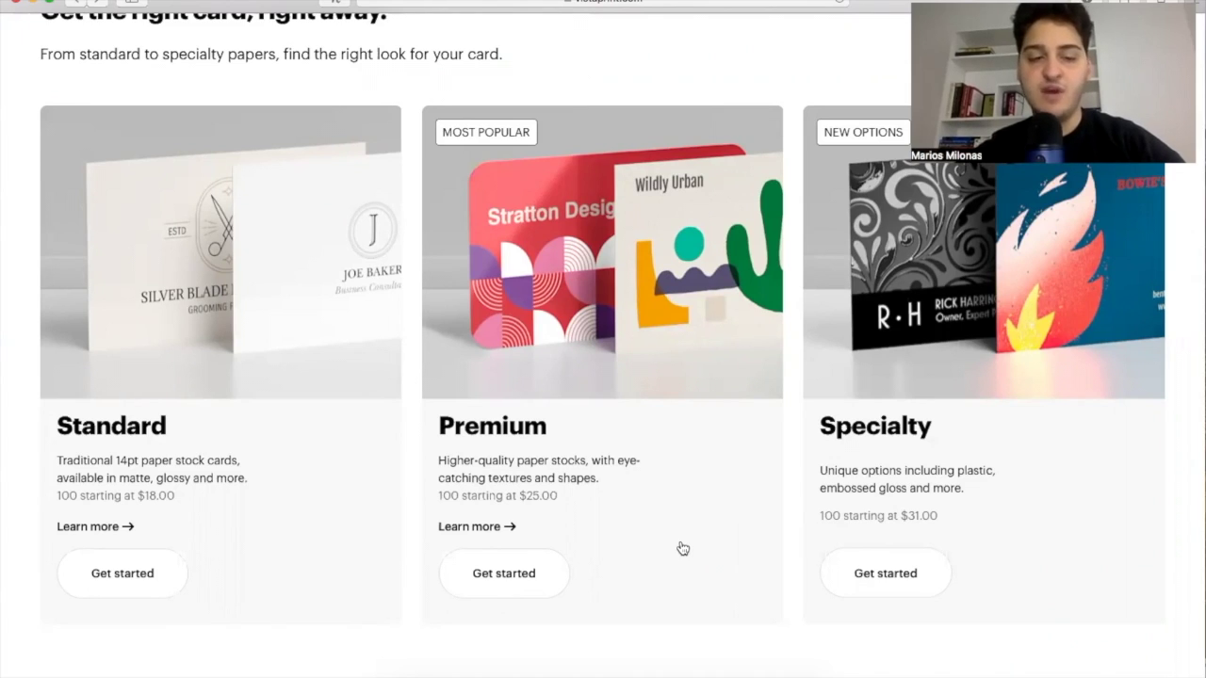
scroll(682, 548, "down", 1)
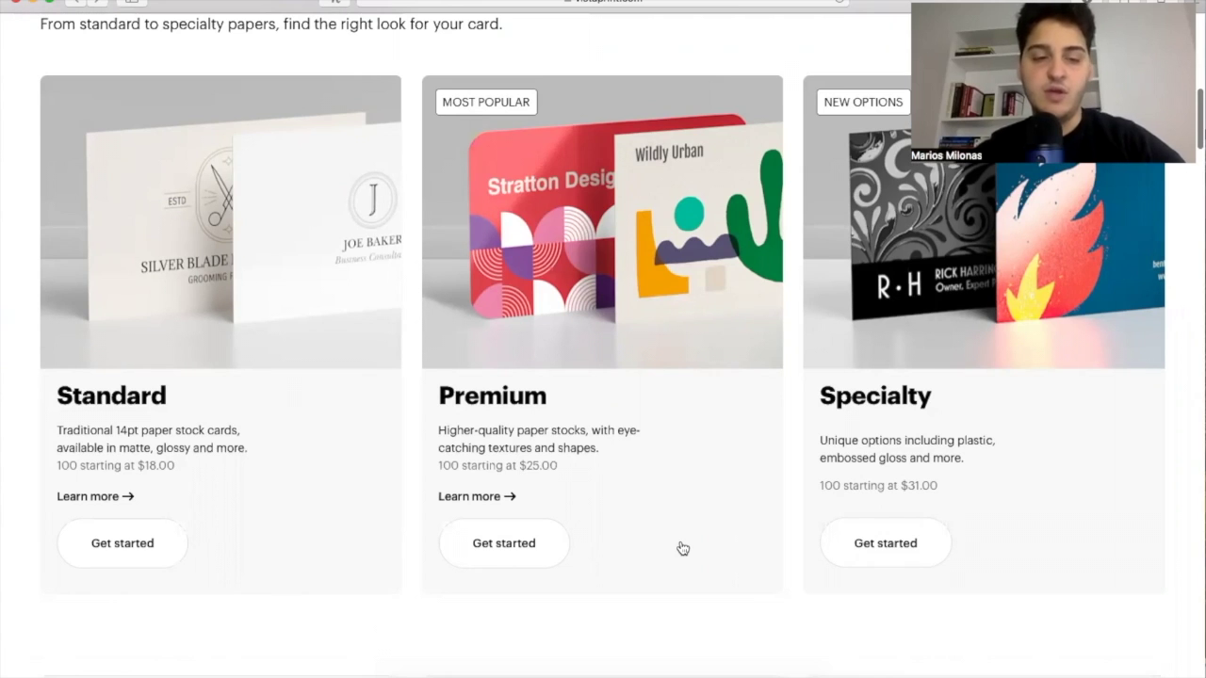
scroll(682, 548, "down", 3)
scroll(683, 548, "down", 2)
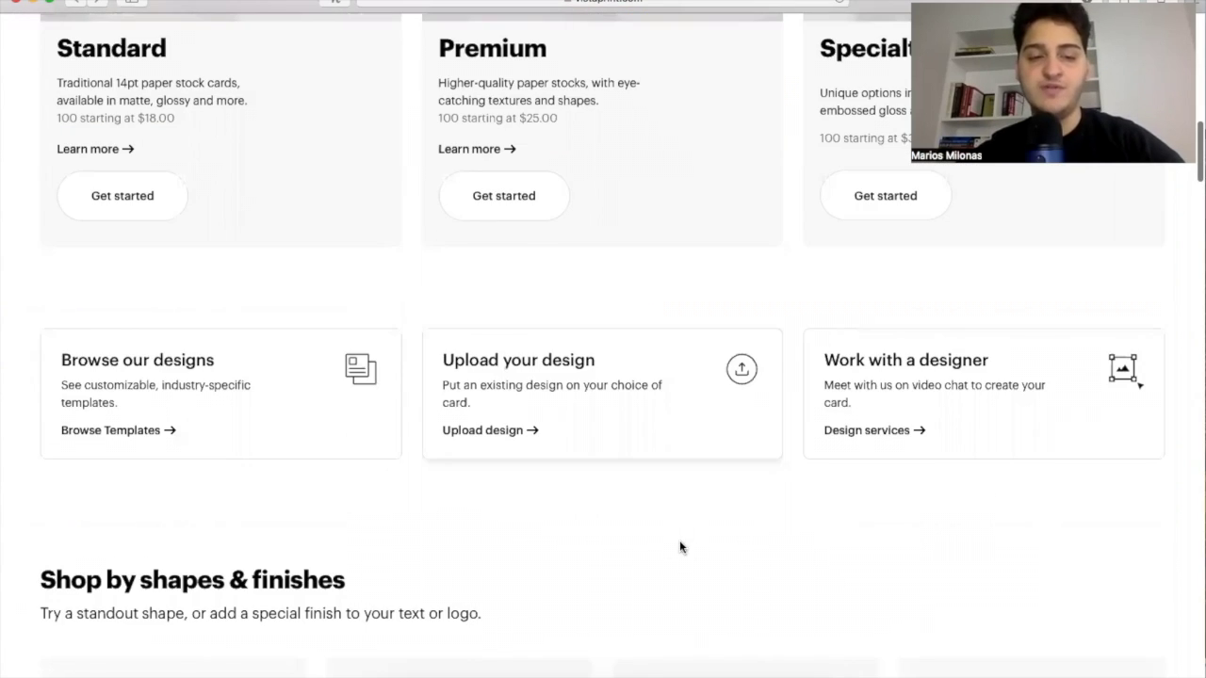
scroll(682, 548, "down", 1)
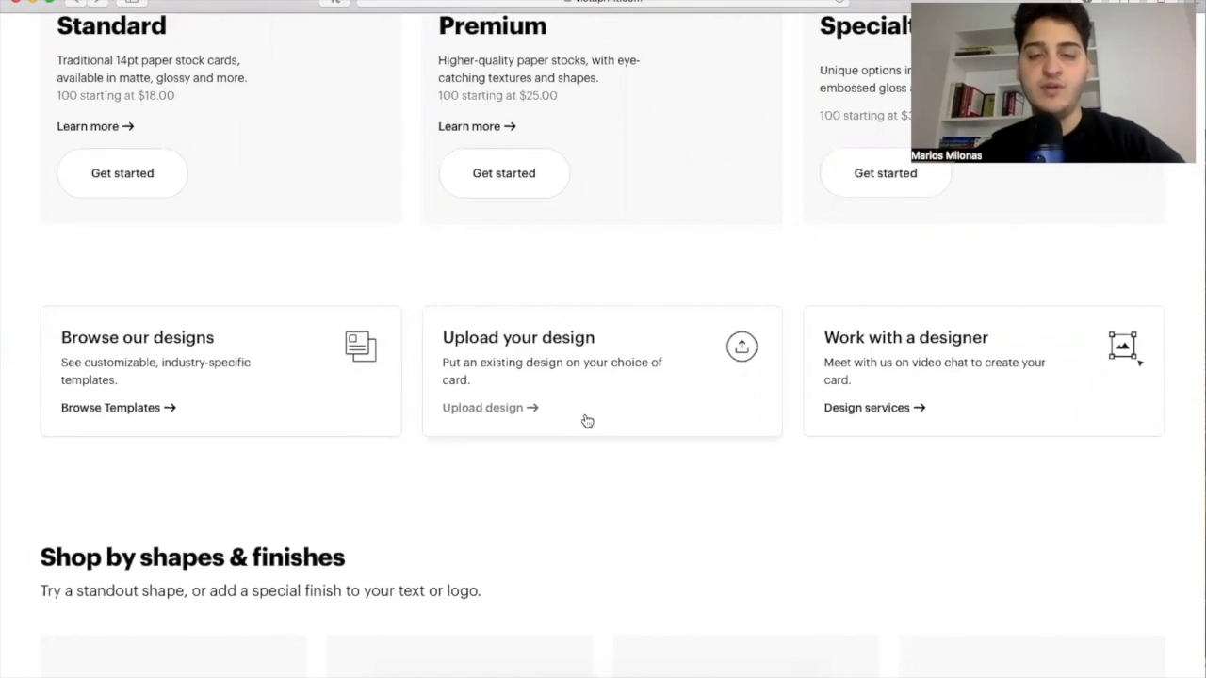
left_click(882, 437)
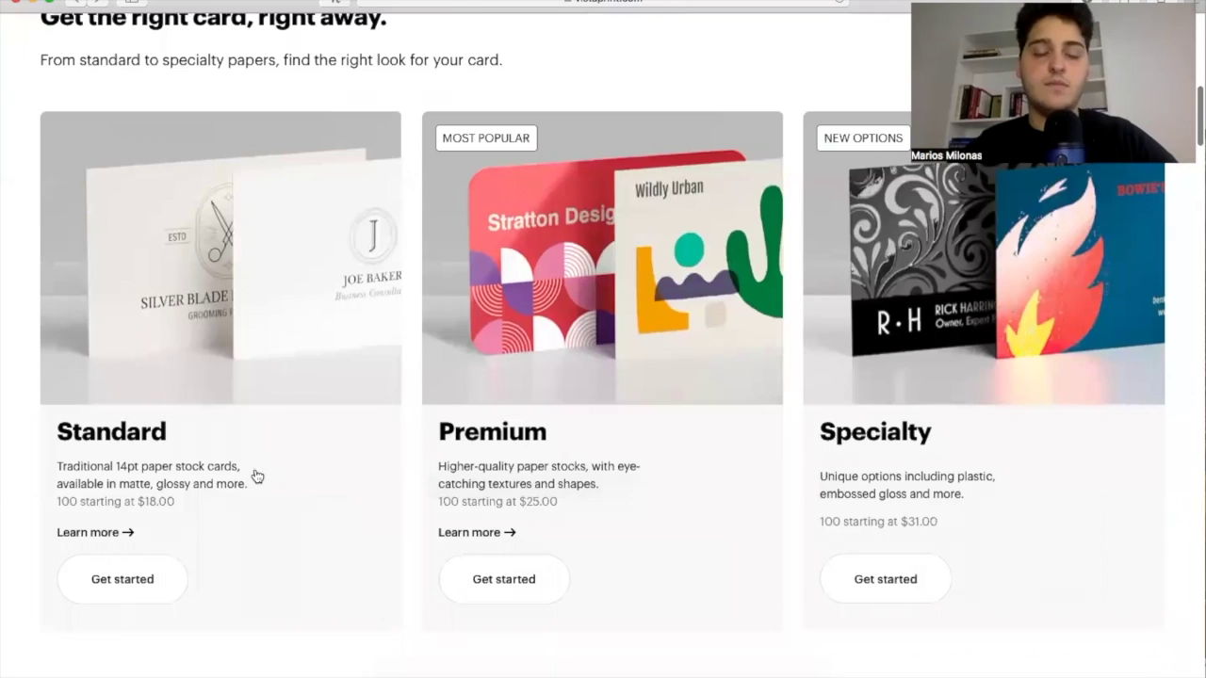
scroll(156, 544, "down", 1)
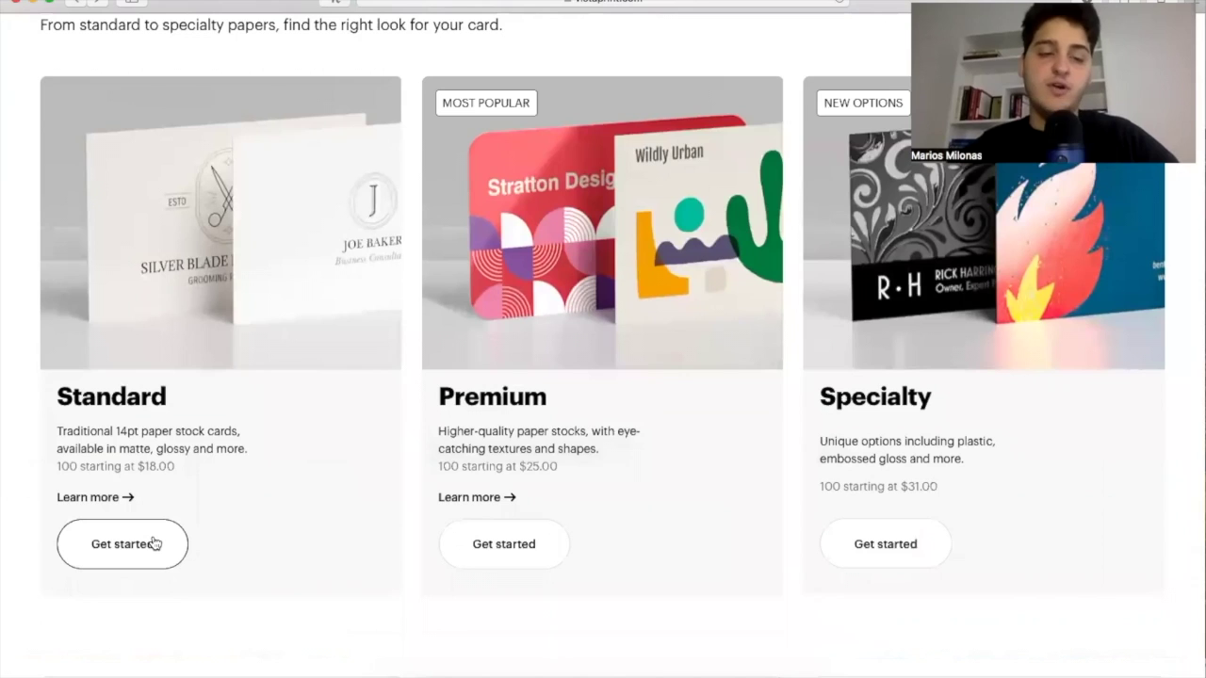
left_click(155, 544)
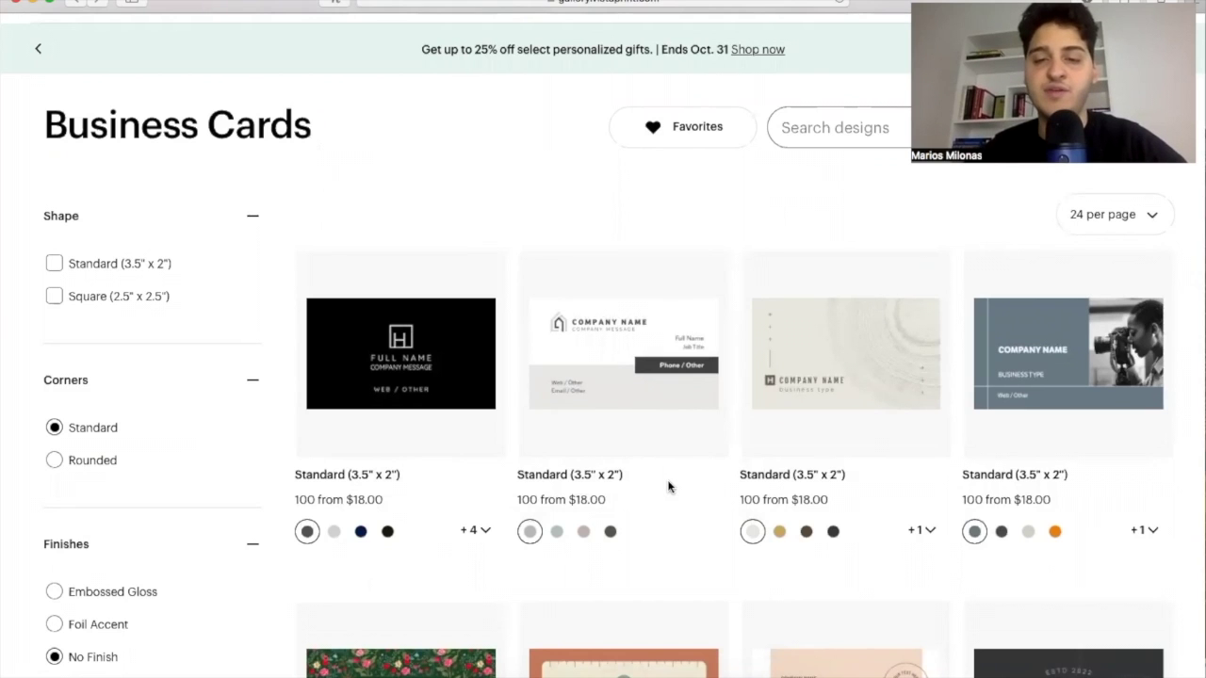
Scroll through the Standard template gallery and back, then preview the white house-logo card.
scroll(669, 486, "down", 2)
scroll(669, 486, "down", 4)
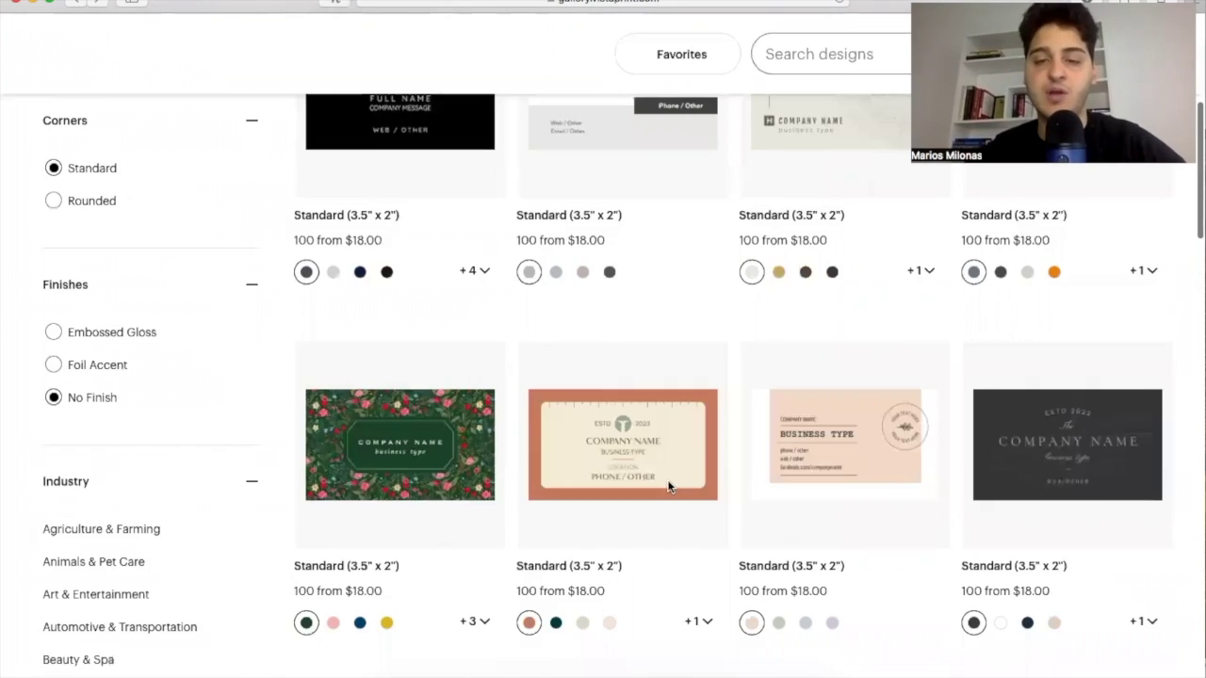
scroll(668, 486, "down", 5)
scroll(669, 486, "down", 8)
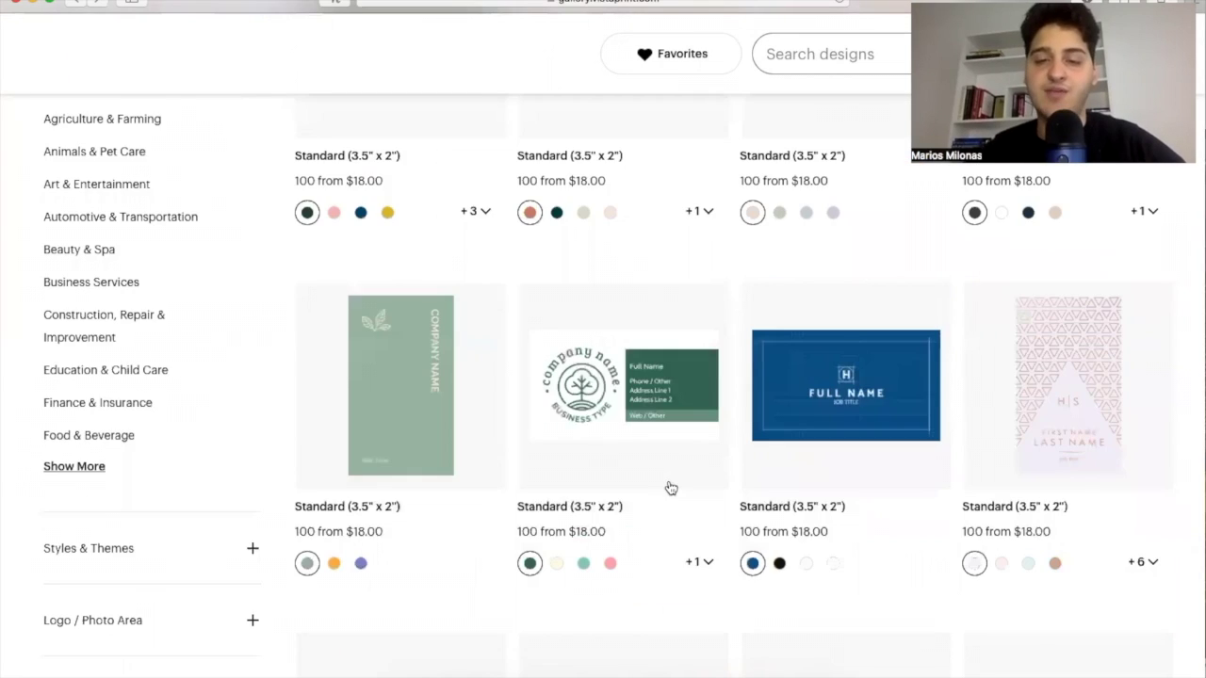
scroll(670, 487, "down", 9)
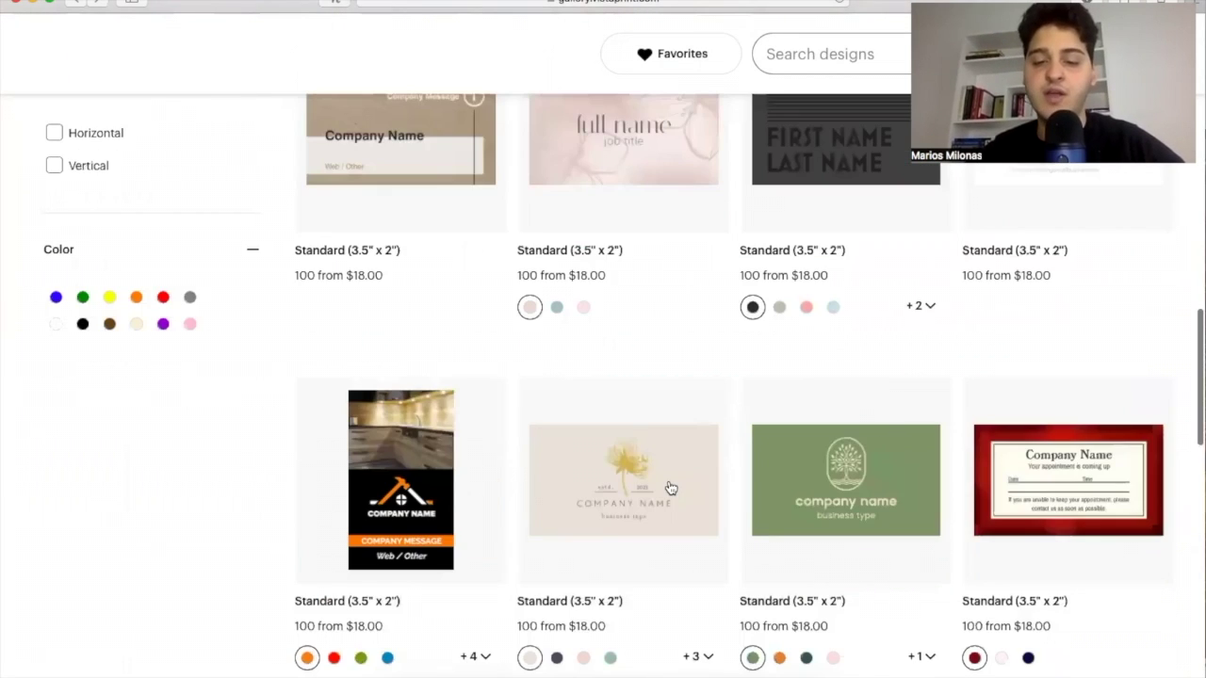
scroll(669, 487, "down", 11)
scroll(646, 563, "down", 1)
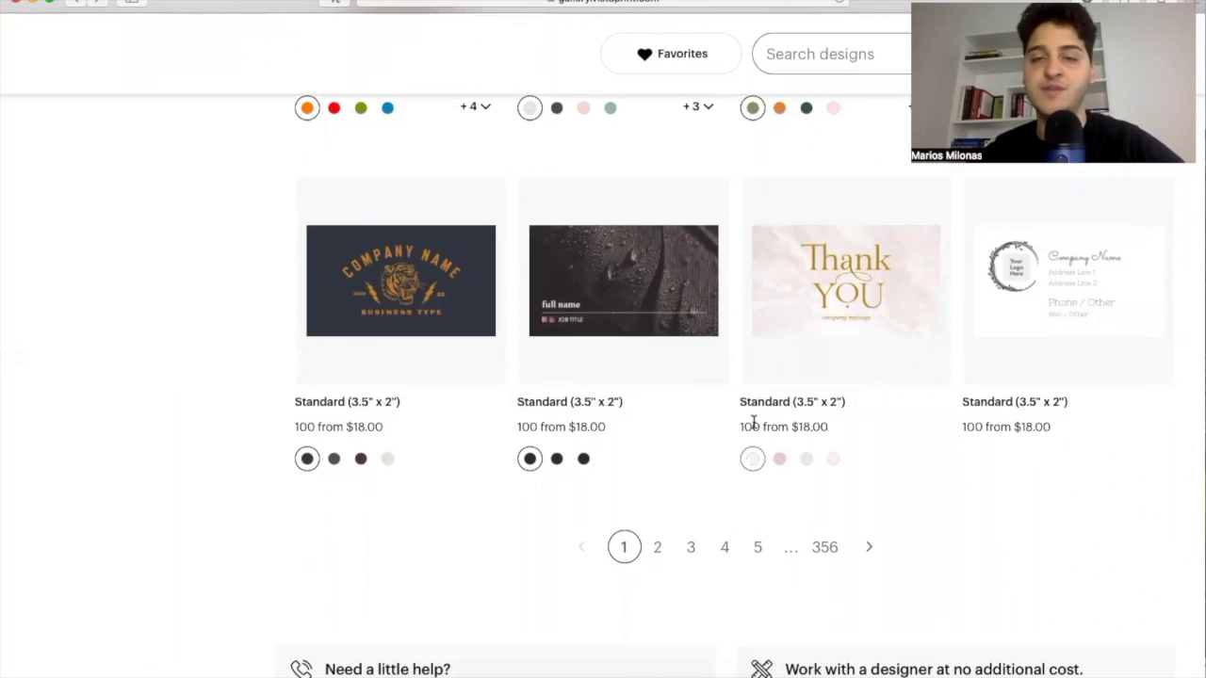
scroll(754, 422, "up", 3)
scroll(753, 422, "up", 8)
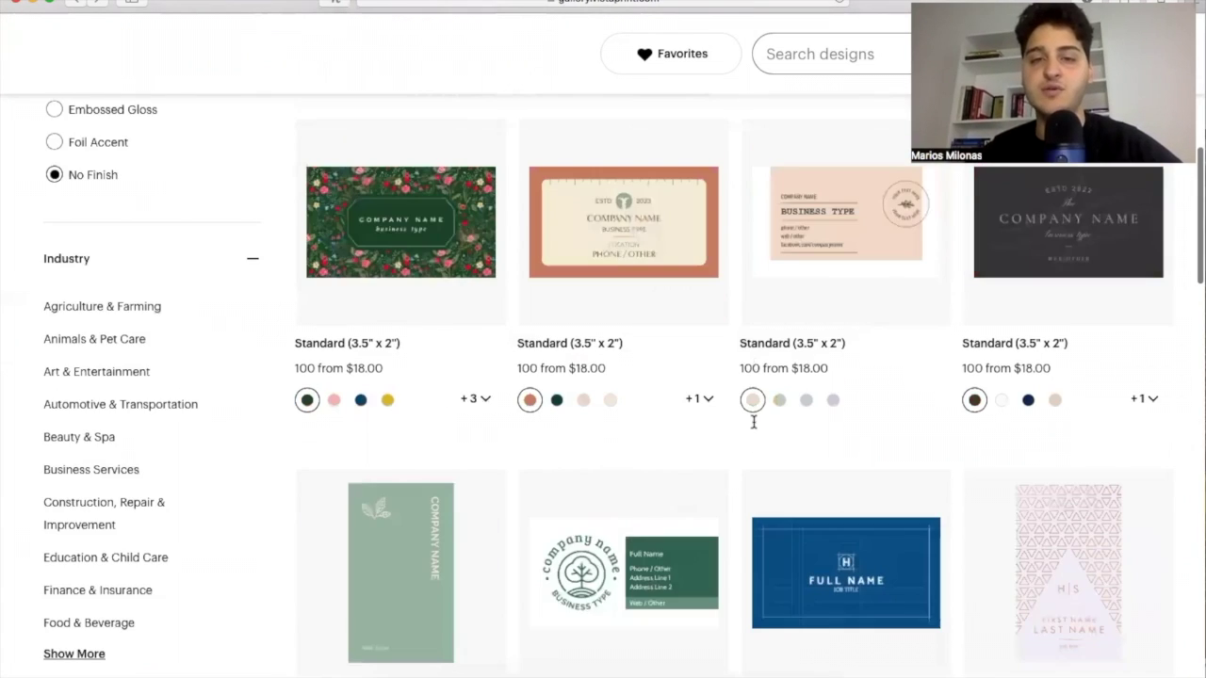
scroll(636, 335, "up", 5)
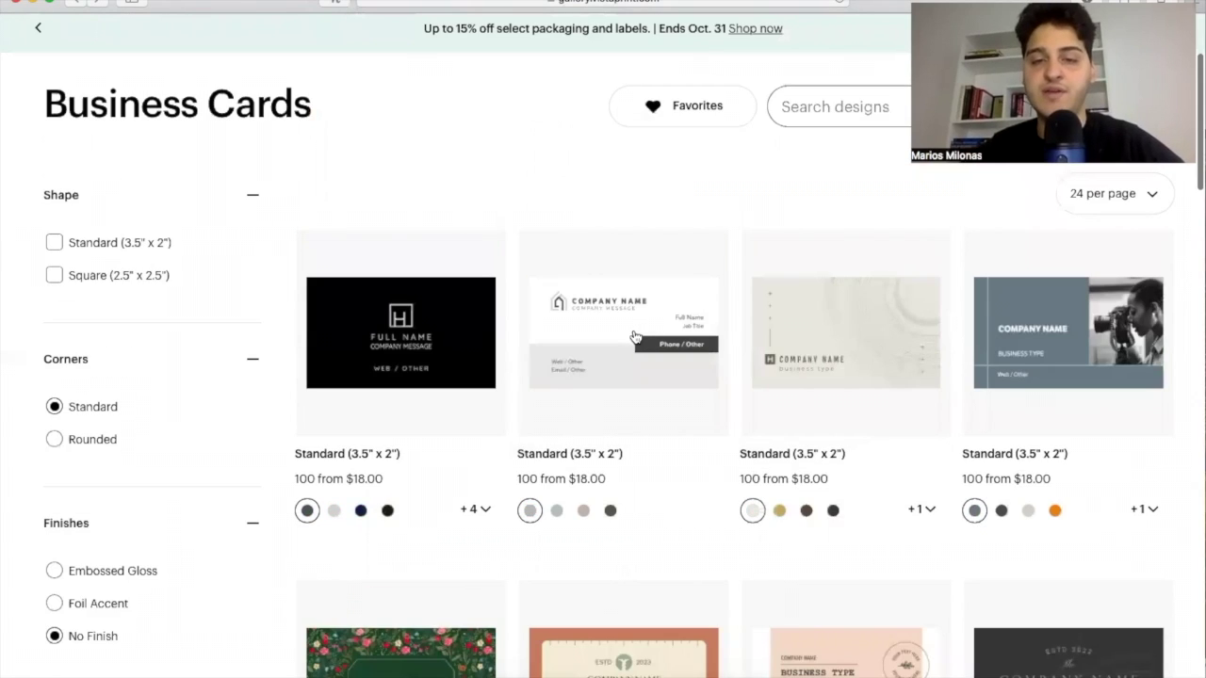
left_click(635, 335)
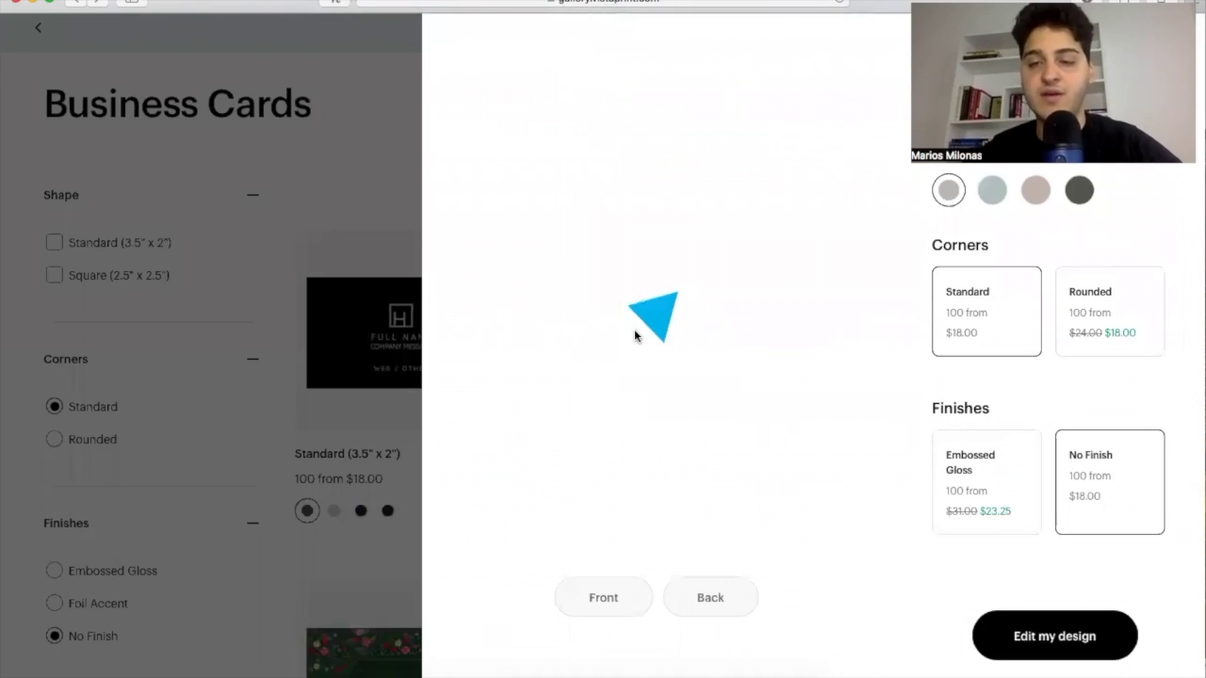
Open the house-logo template in the design editor and select its Web / Other field.
left_click(1023, 637)
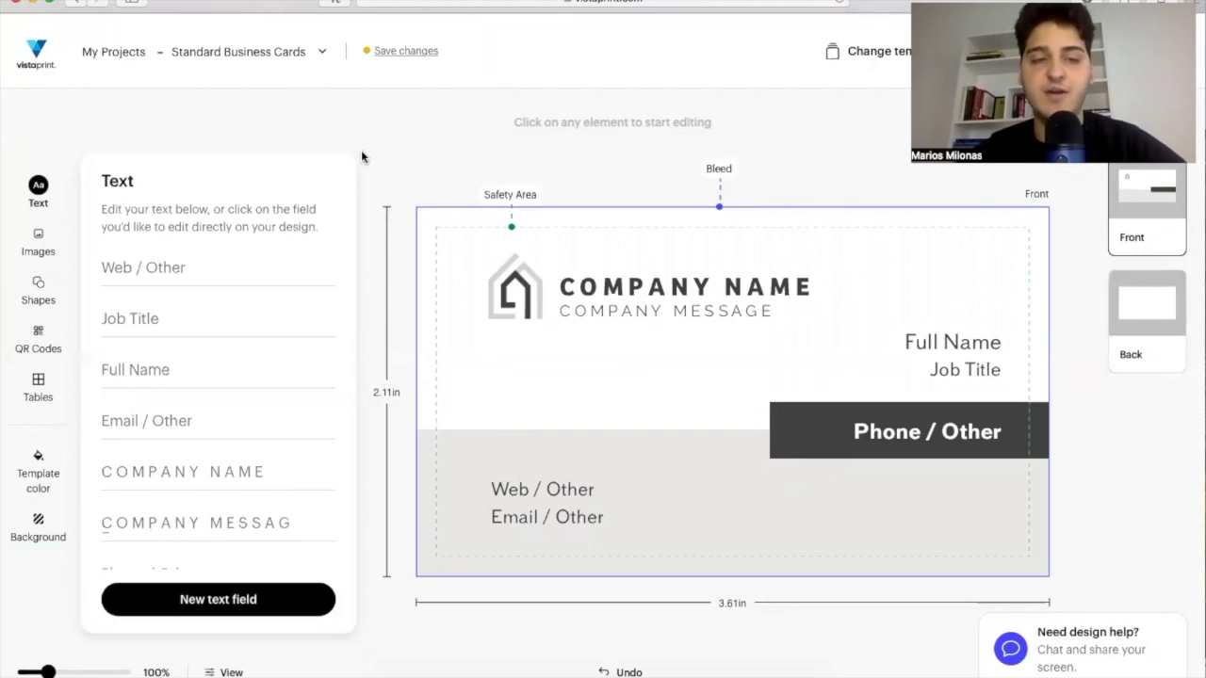
left_click(186, 267)
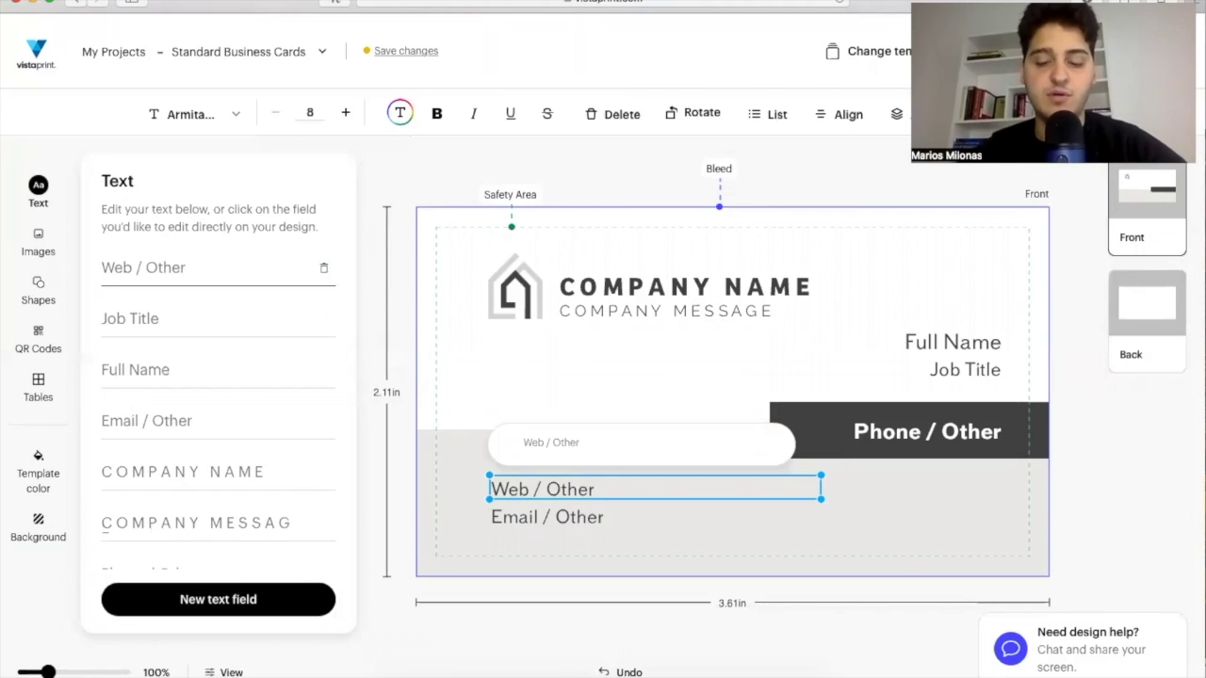
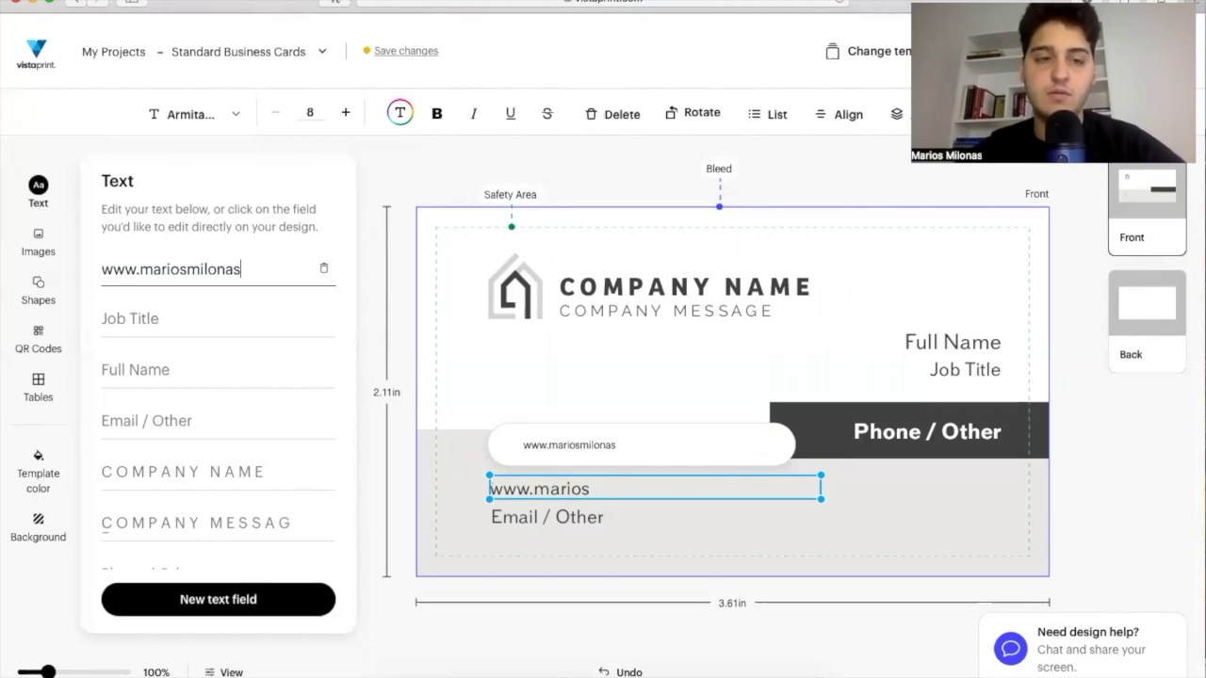
Enter the broker's website and a first job title, 'Associate Real Estate', into the card fields.
key("Tab")
type("Associate Real Estate")
key("Tab")
type("Broker")
key("BackSpace")
key("BackSpace")
key("BackSpace")
key("BackSpace")
key("BackSpace")
key("BackSpace")
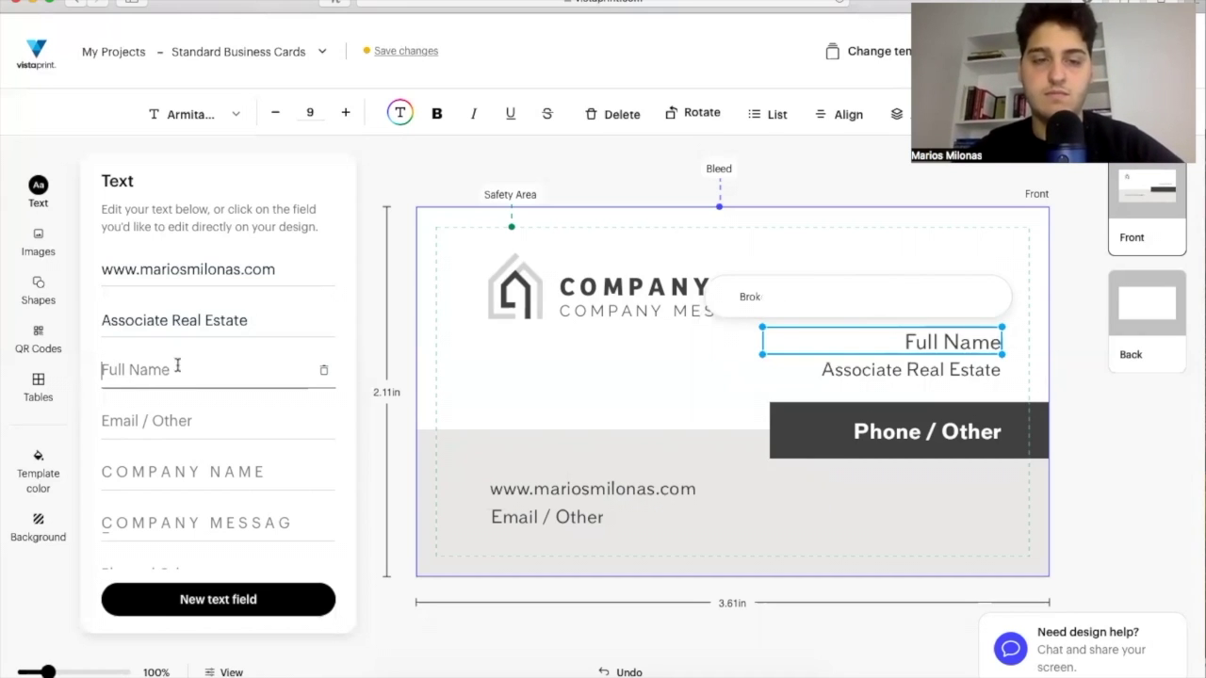
left_click(283, 319)
Clear and re-enter the website, and change the job title to 'Real Estate Associate Broker'.
triple_click(191, 271)
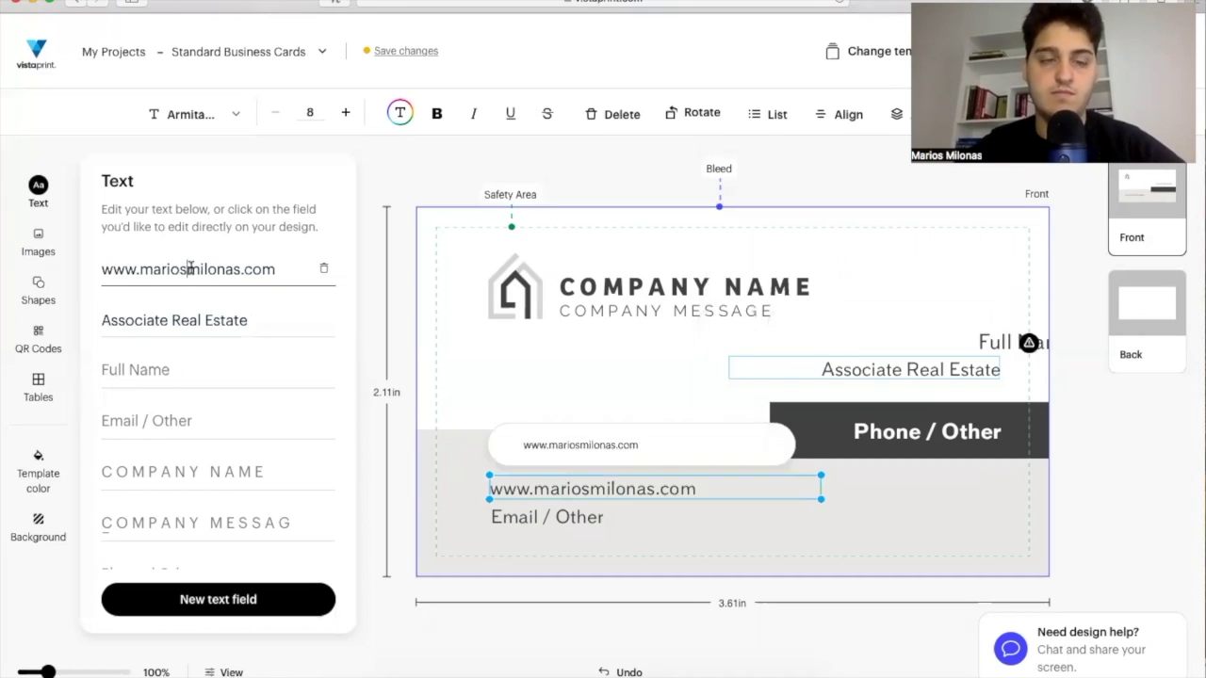
key("BackSpace")
triple_click(183, 321)
key("BackSpace")
left_click(122, 266)
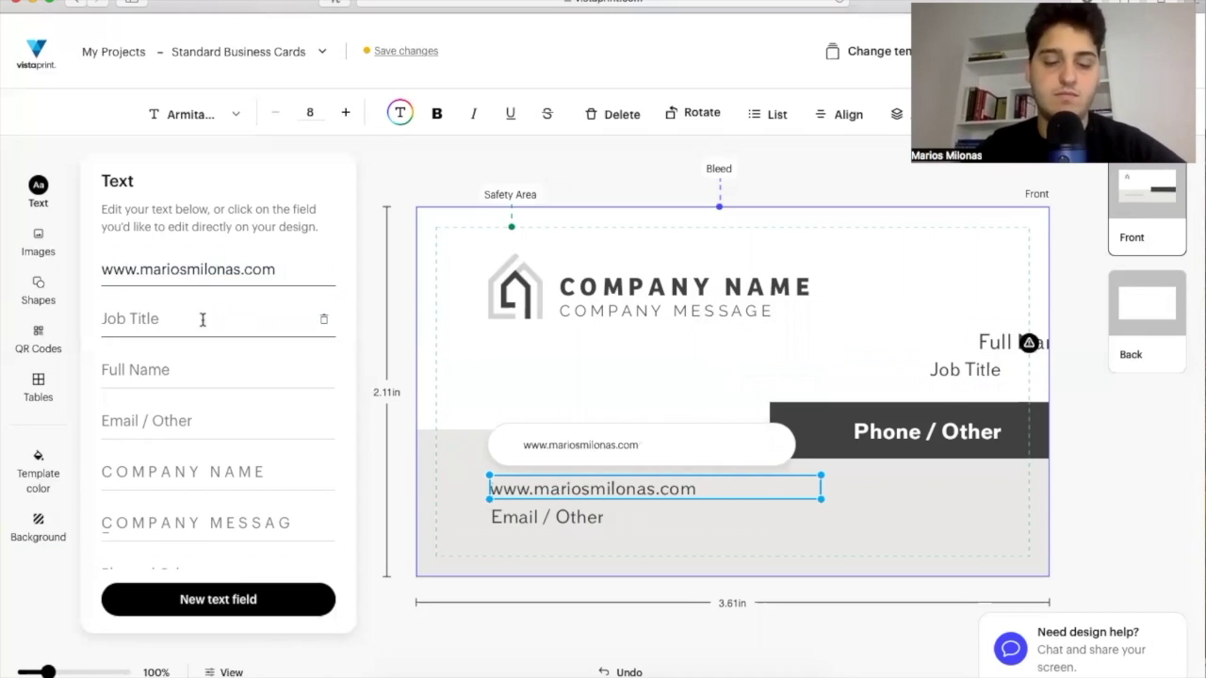
left_click(203, 319)
type("Real Estate Associate Broker")
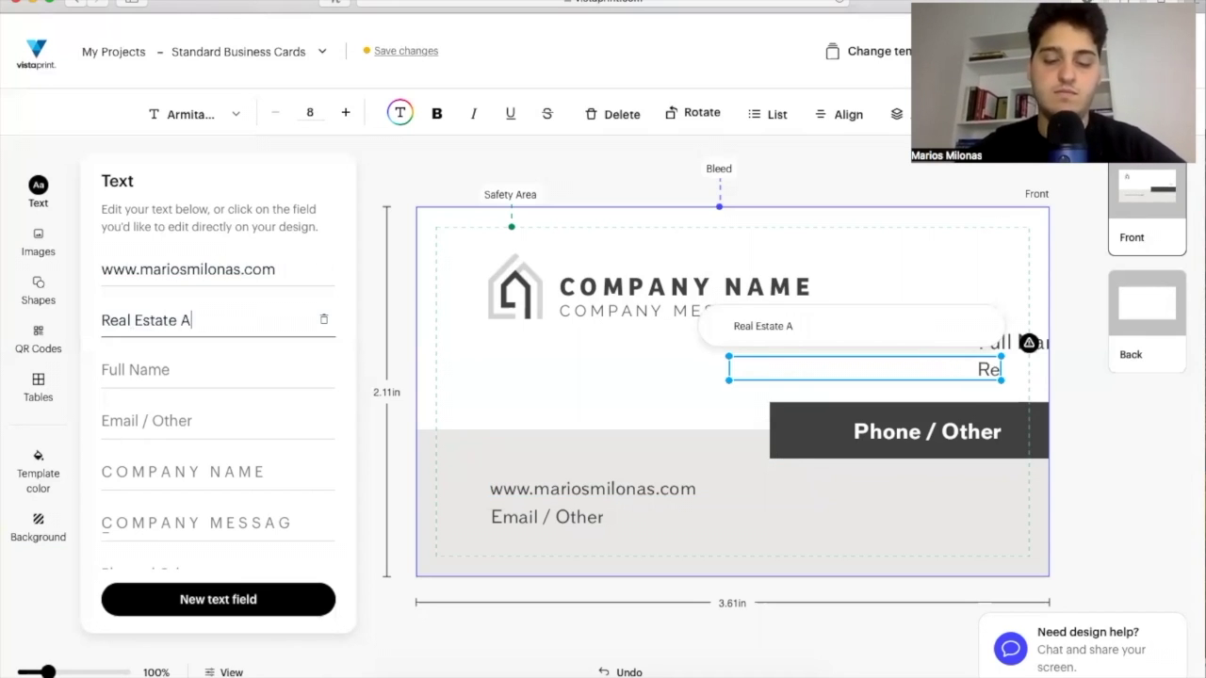
Fill in the broker's full name, email address, and the name again as the company name.
left_click(159, 369)
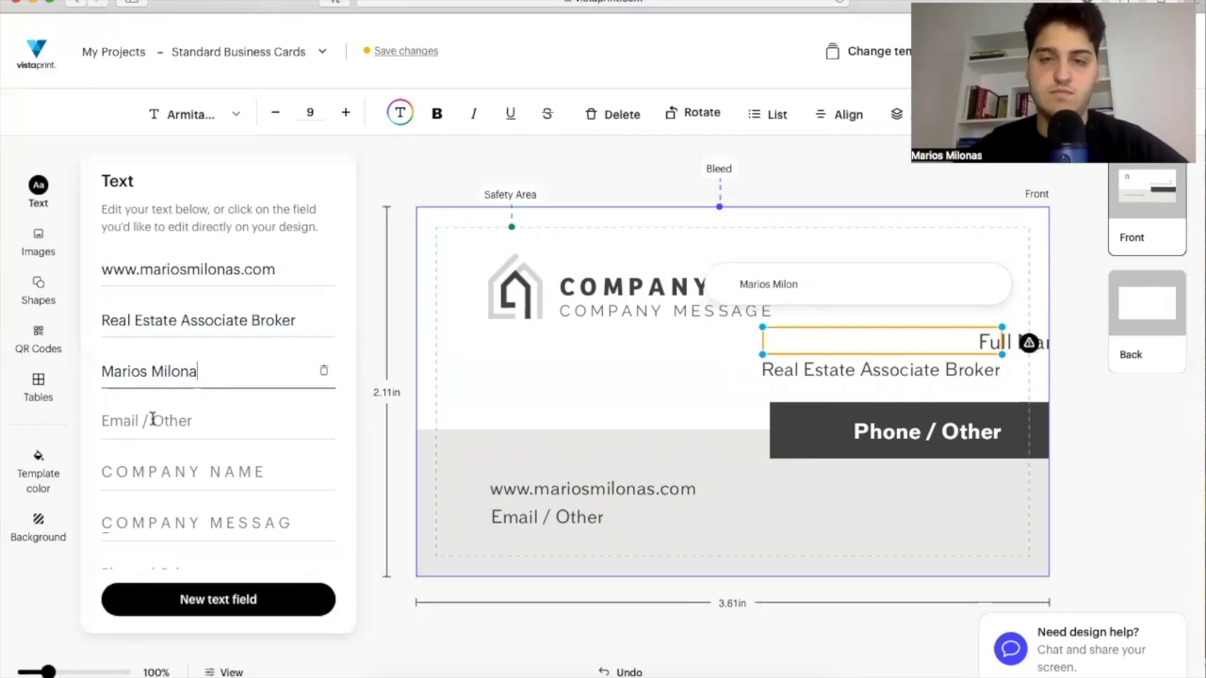
left_click(151, 420)
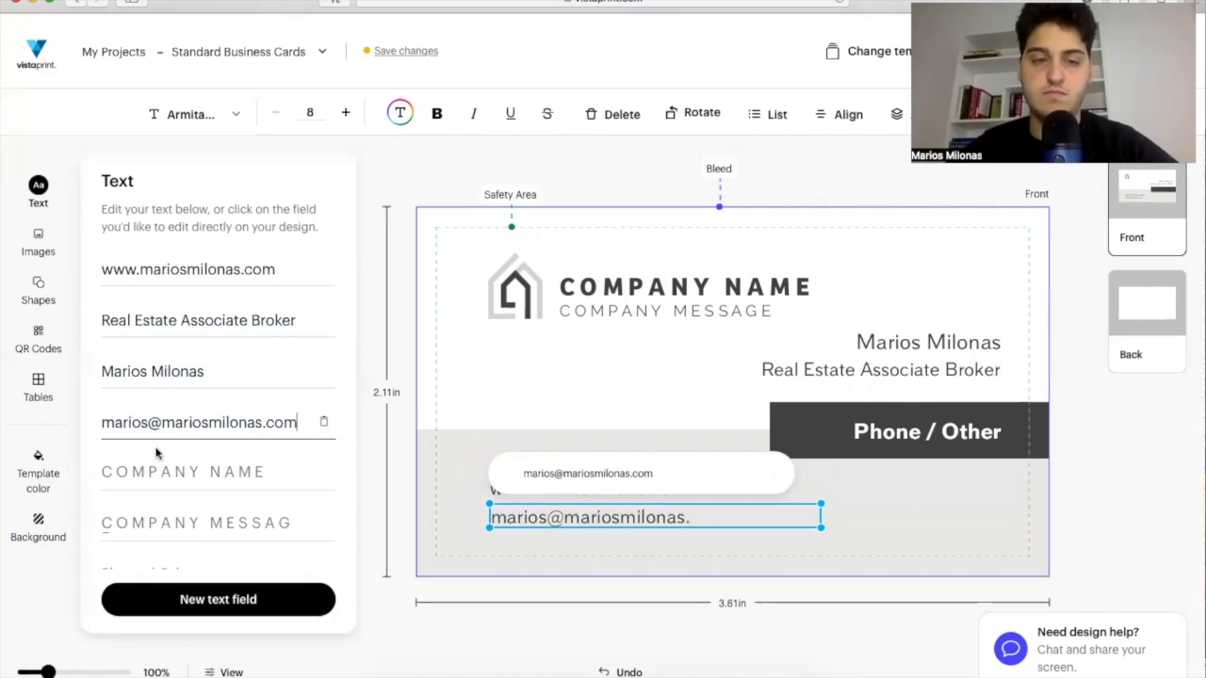
left_click(154, 471)
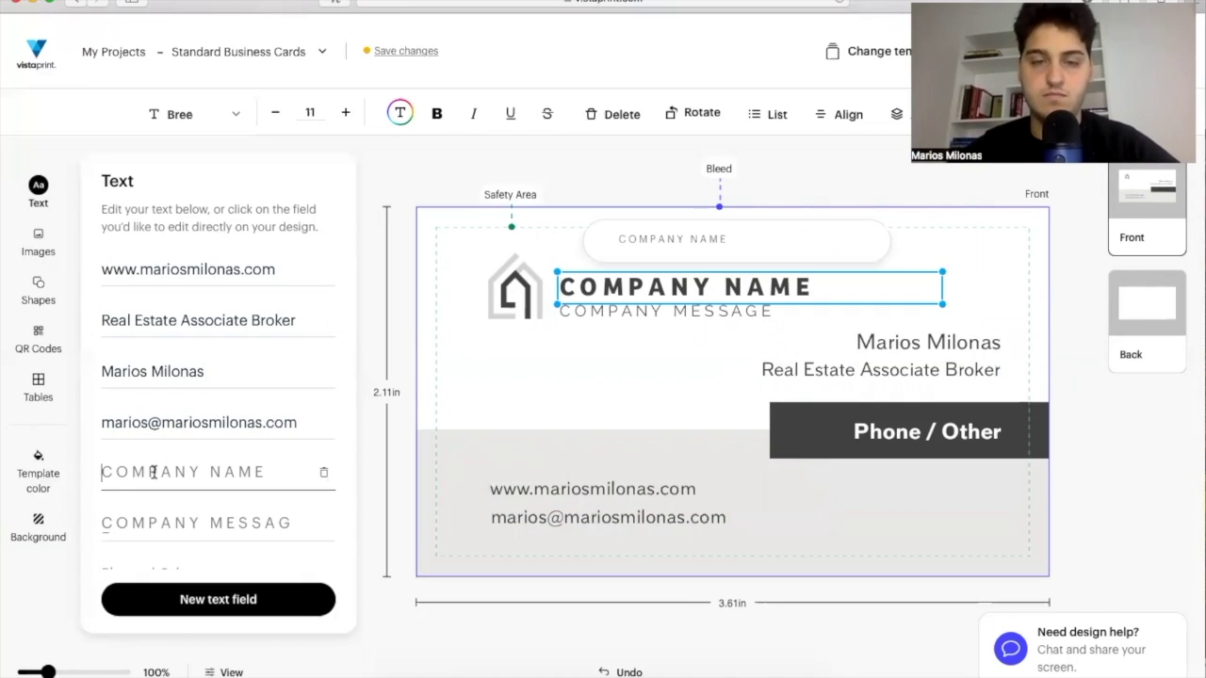
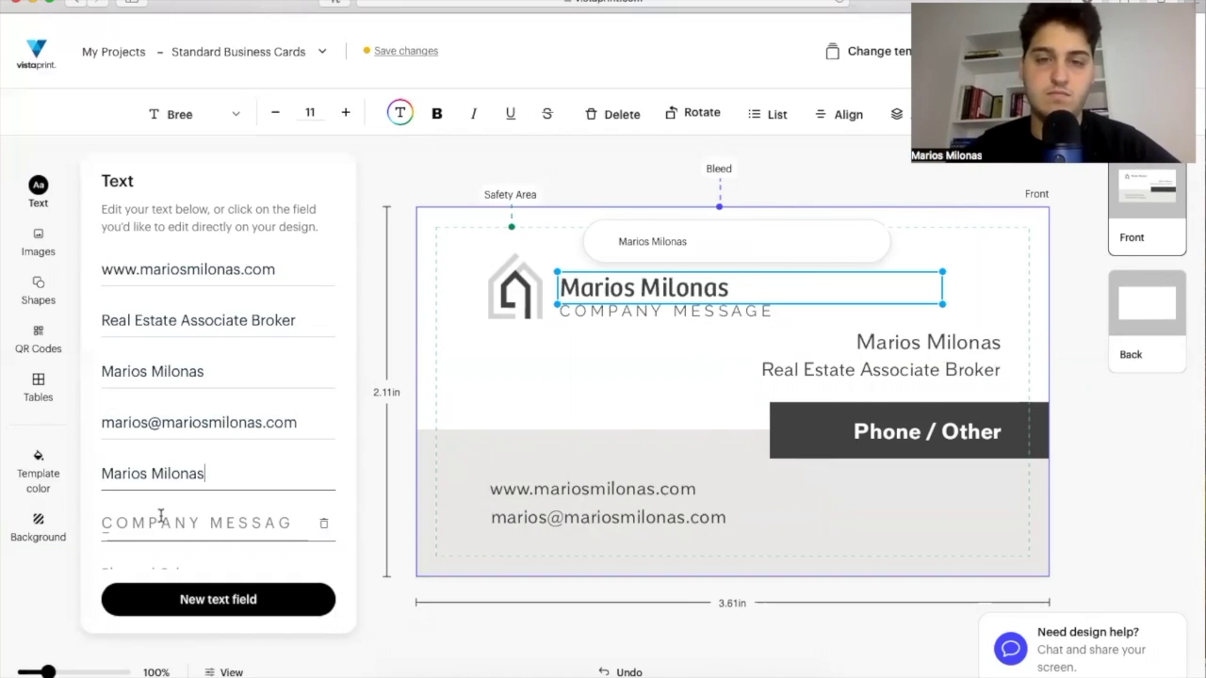
Set the company message to 'Keller Williams Realty Landmark' and enter the phone number.
left_click(160, 518)
type("Kelle")
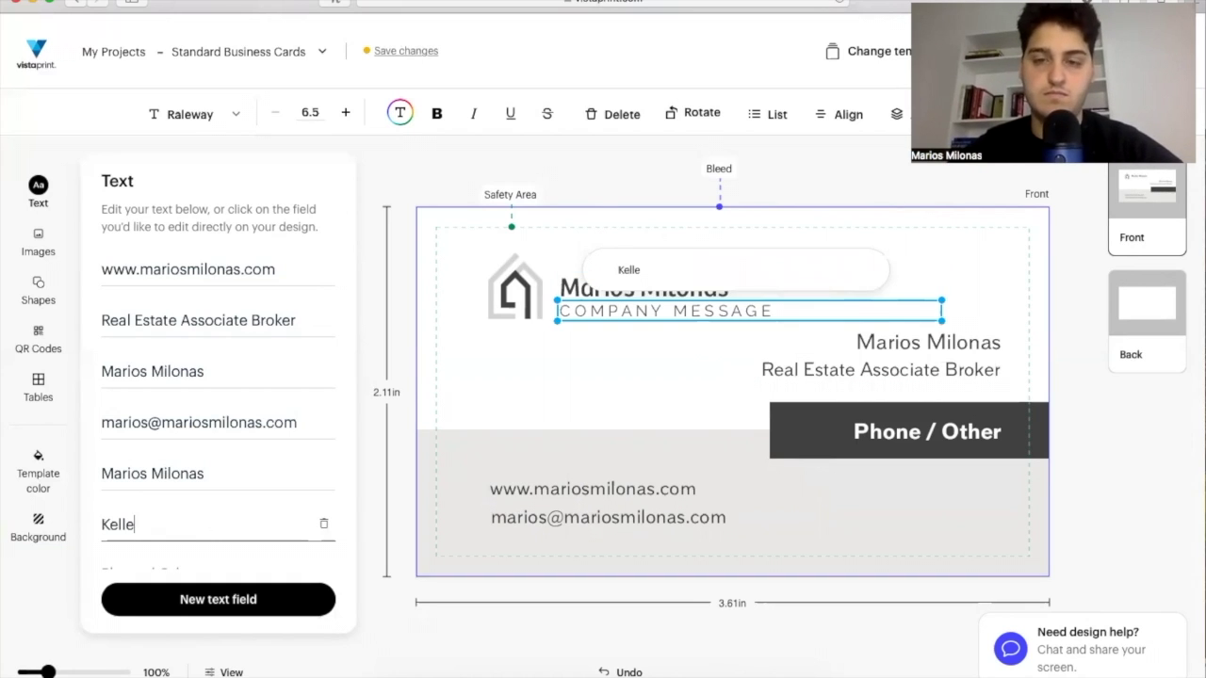
type("r Williams Realty Landmark")
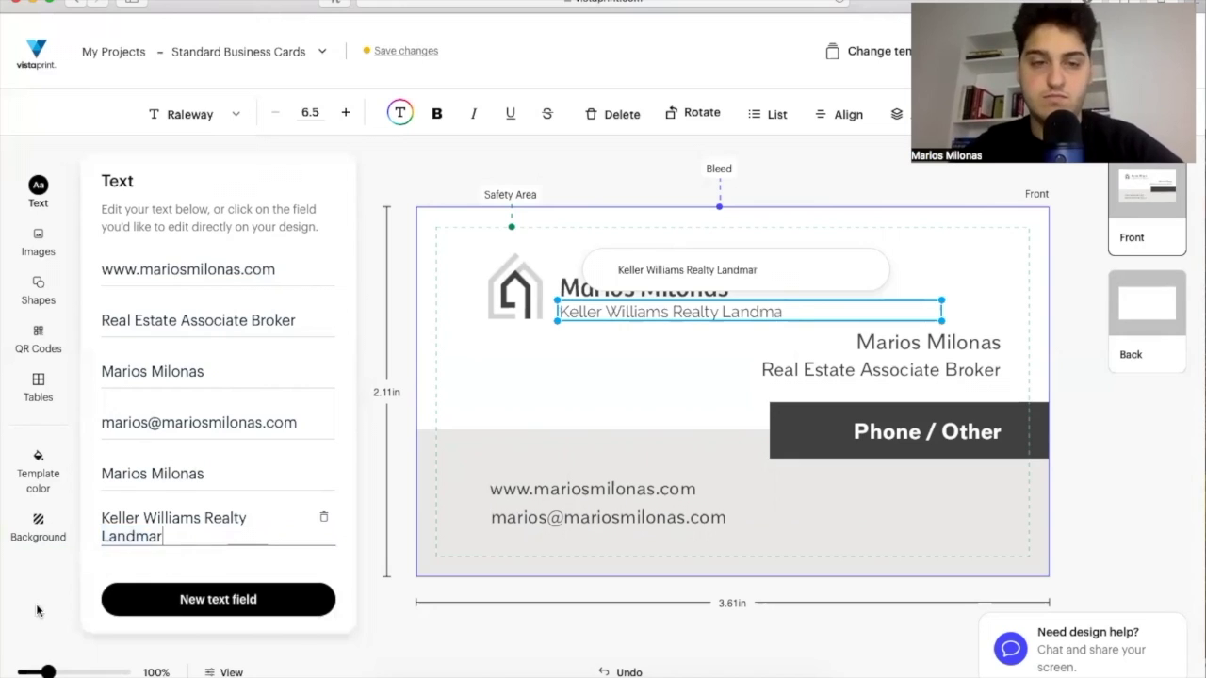
scroll(178, 531, "down", 1)
left_click(167, 534)
type("555-555-5555")
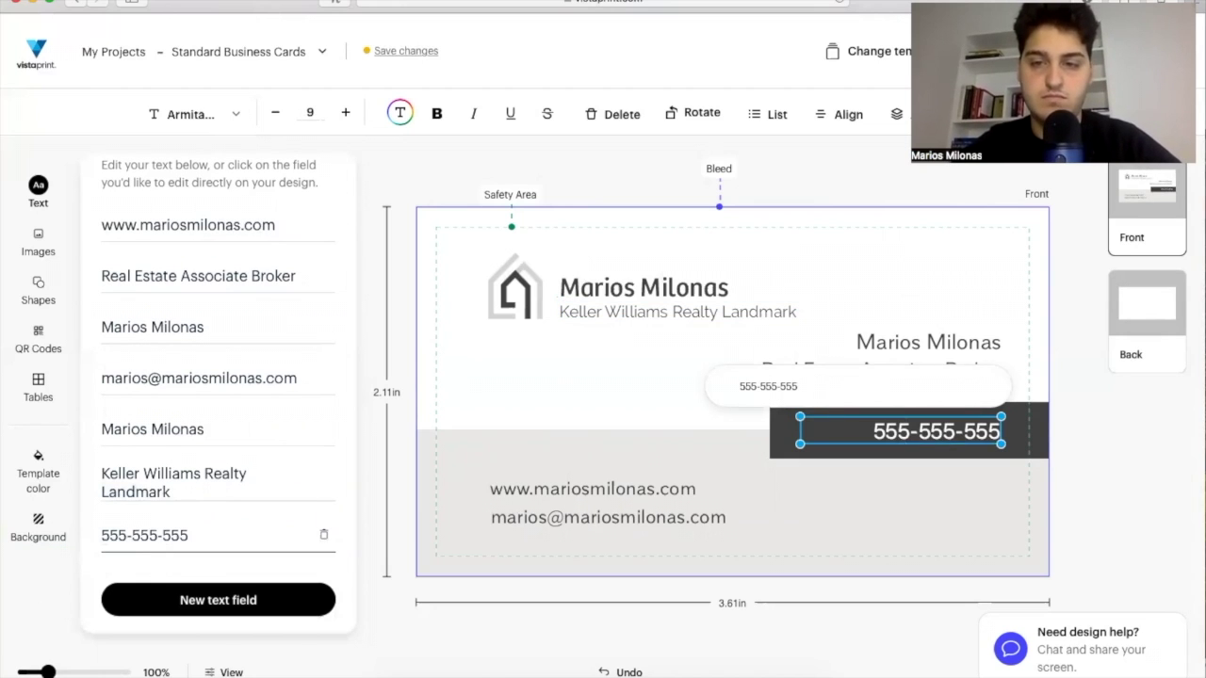
key("Escape")
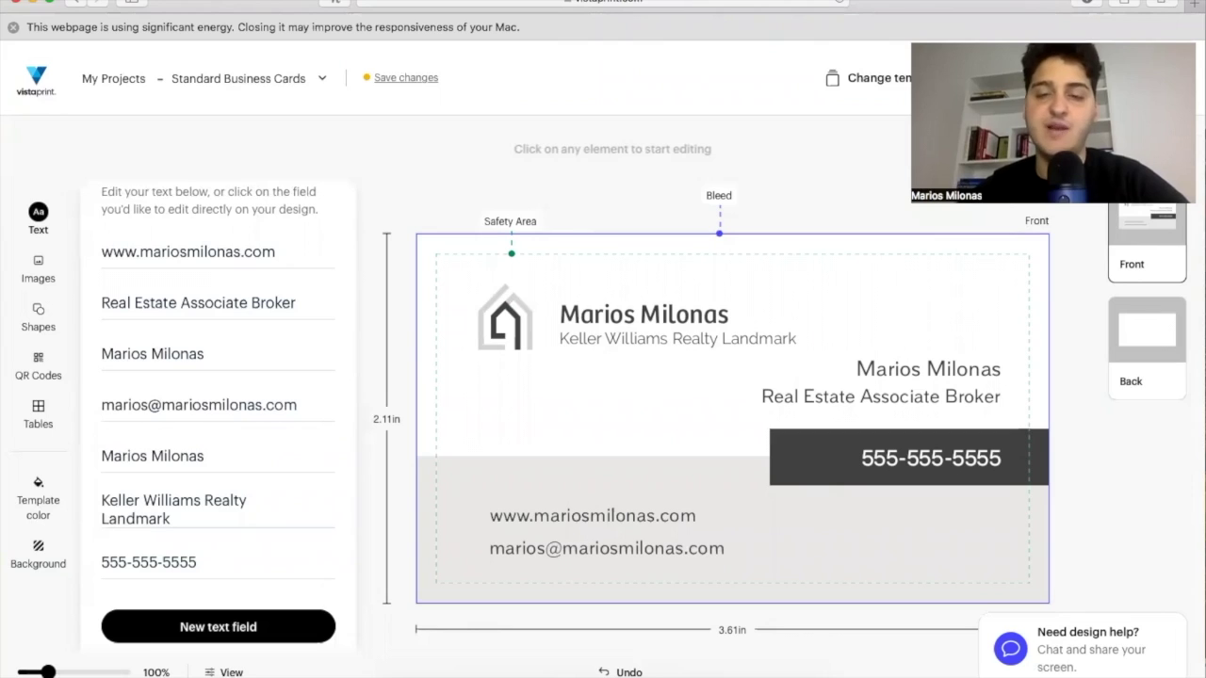
Delete the house logo from the card's top left and nudge the name heading slightly upward.
left_click_drag(538, 339, 514, 304)
left_click(514, 300)
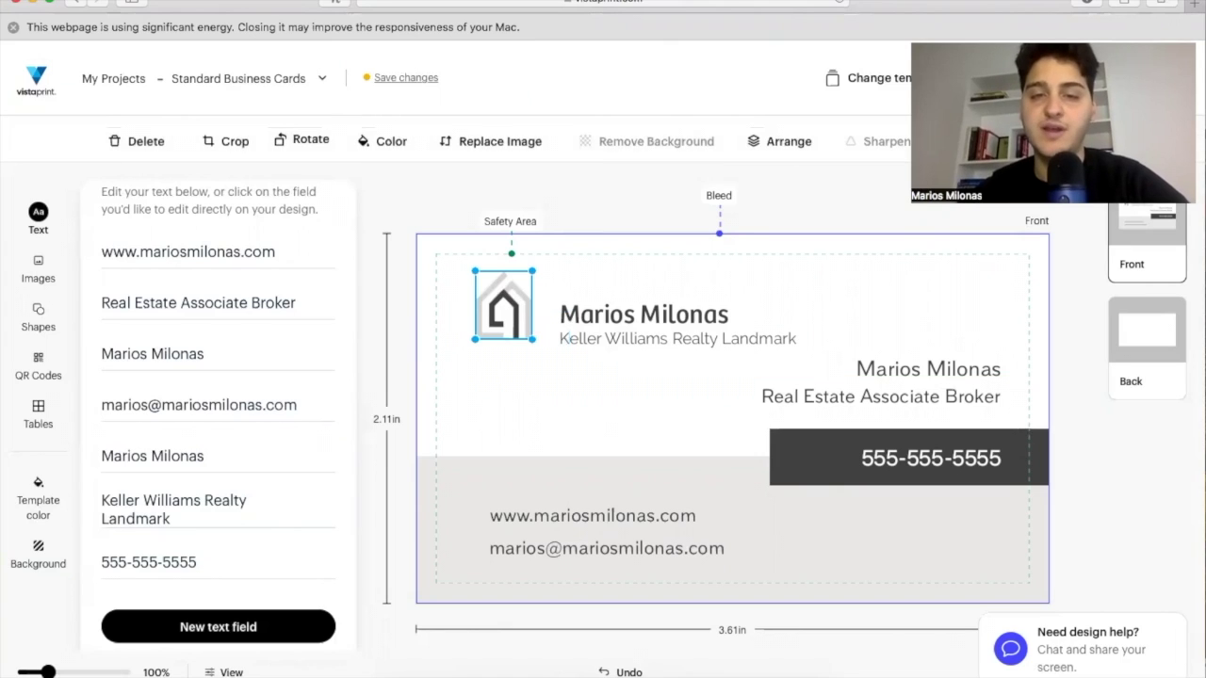
key("Delete")
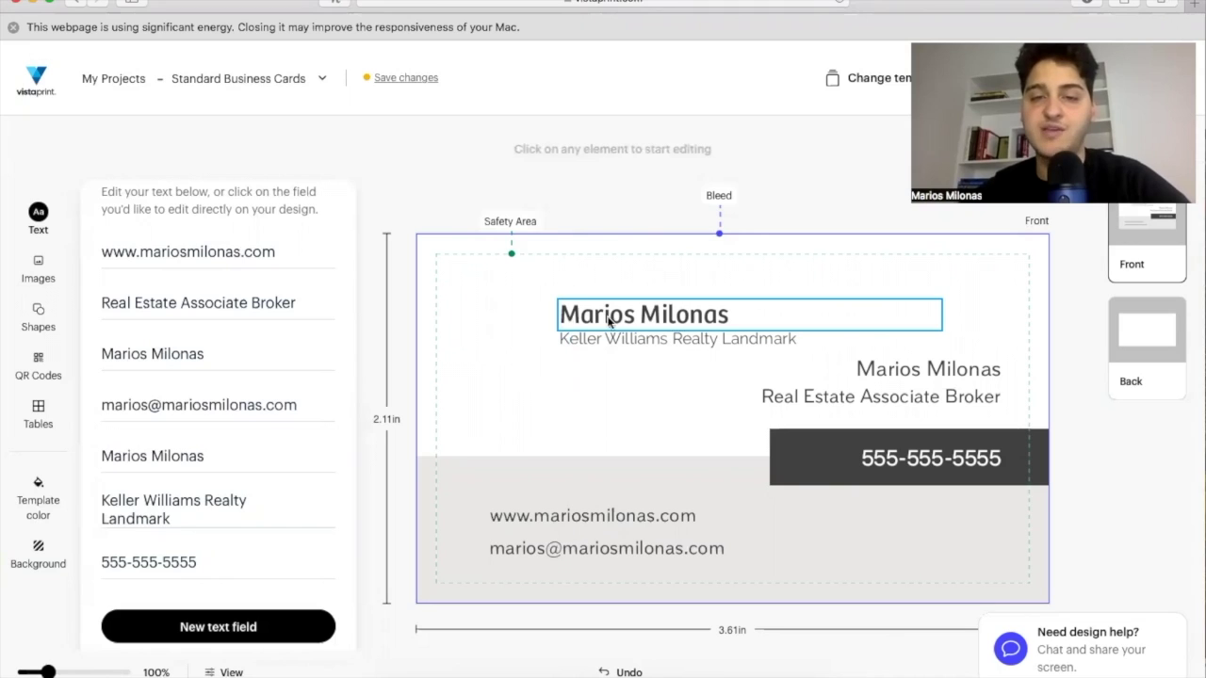
left_click_drag(604, 322, 592, 315)
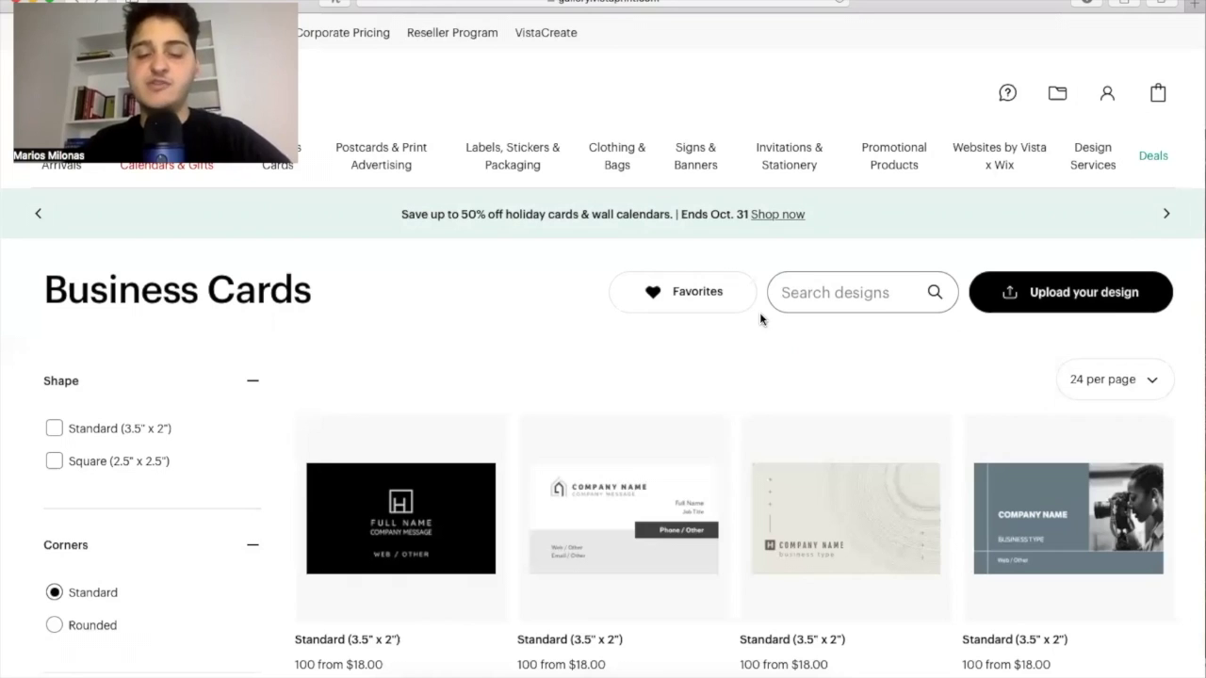
Start an 'Upload your design' business card in the Horizontal Standard size.
left_click(1024, 301)
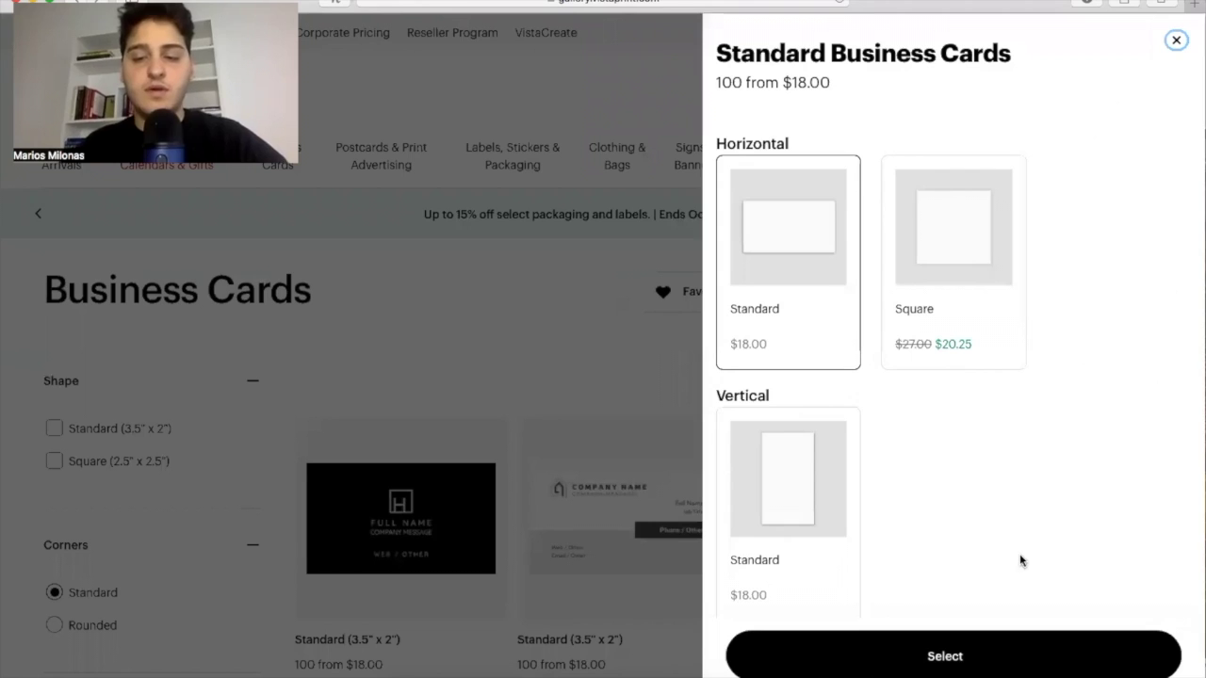
left_click(1002, 650)
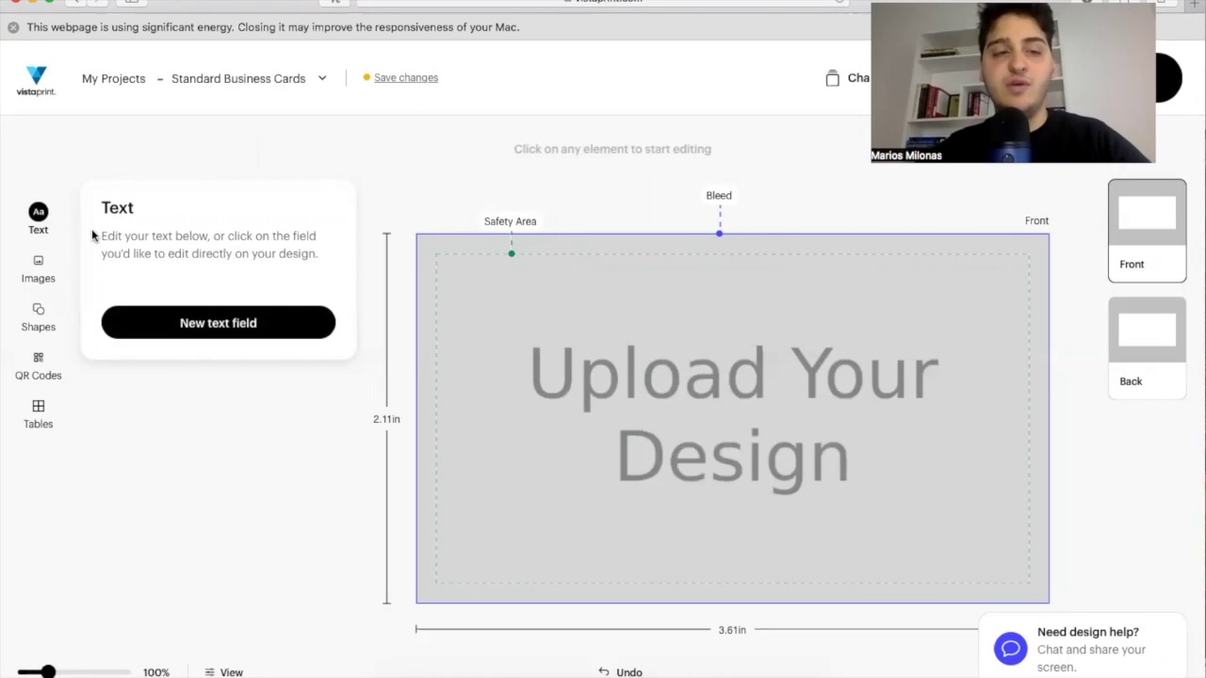
Add a 'Type text here' text box, then browse the Images, Shapes, QR Codes and Tables options.
left_click(221, 312)
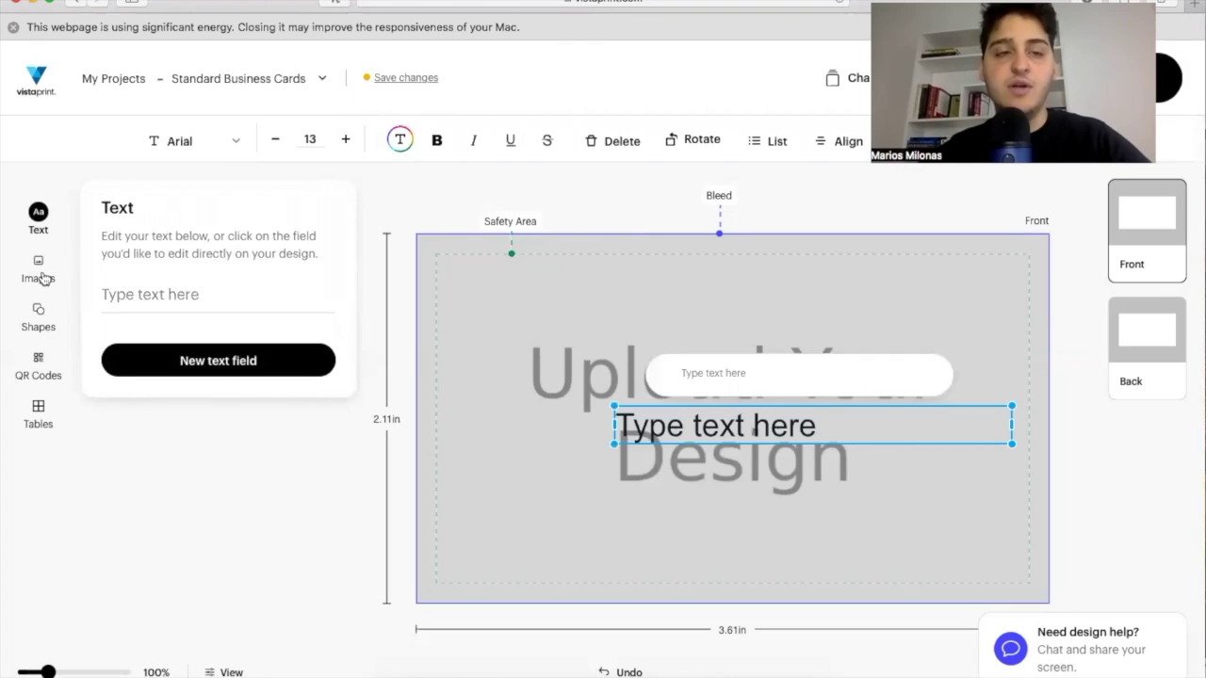
left_click(43, 279)
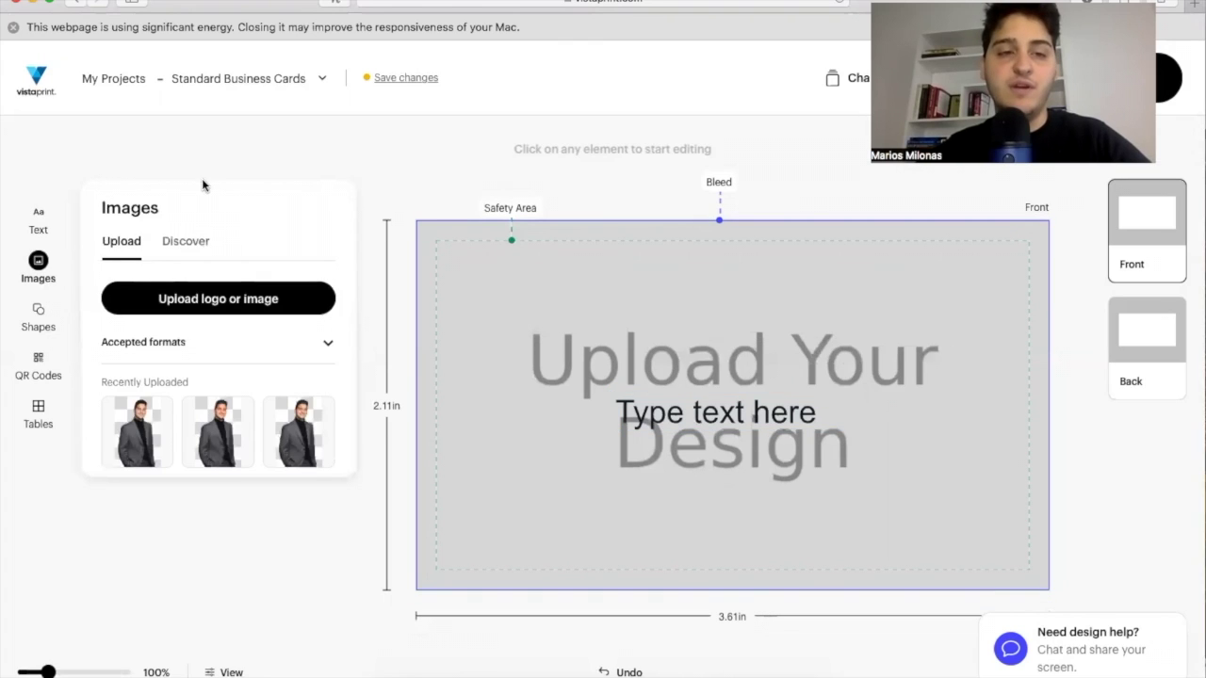
left_click(188, 243)
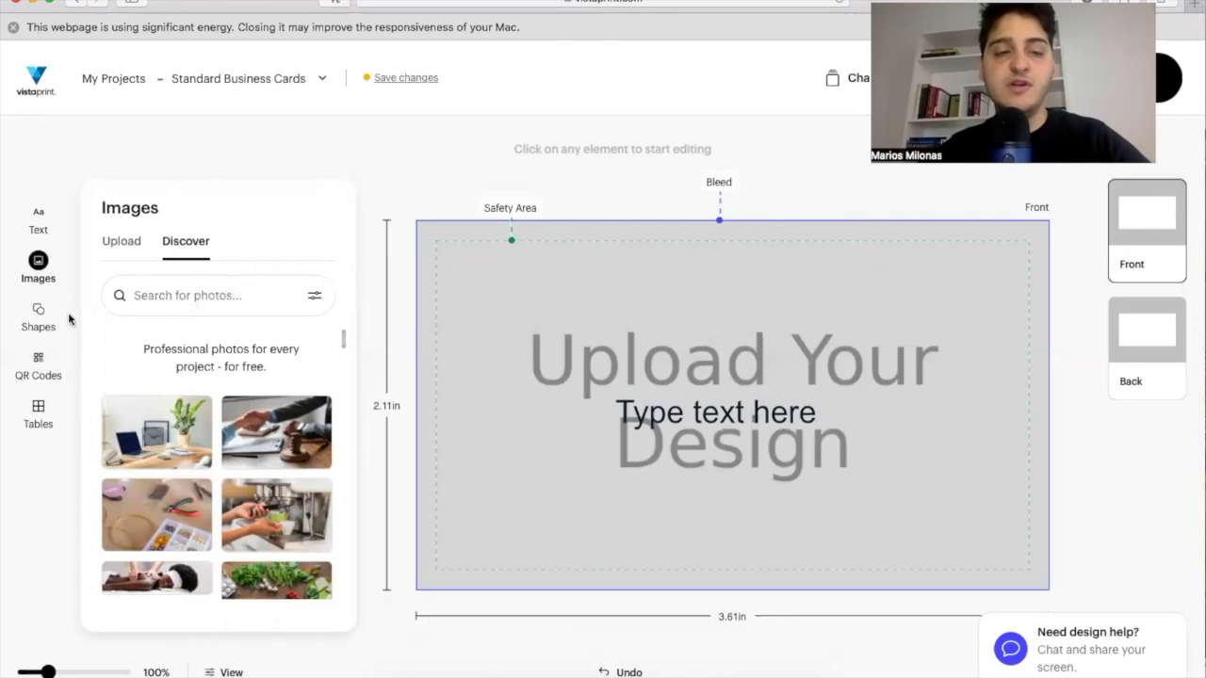
left_click(38, 317)
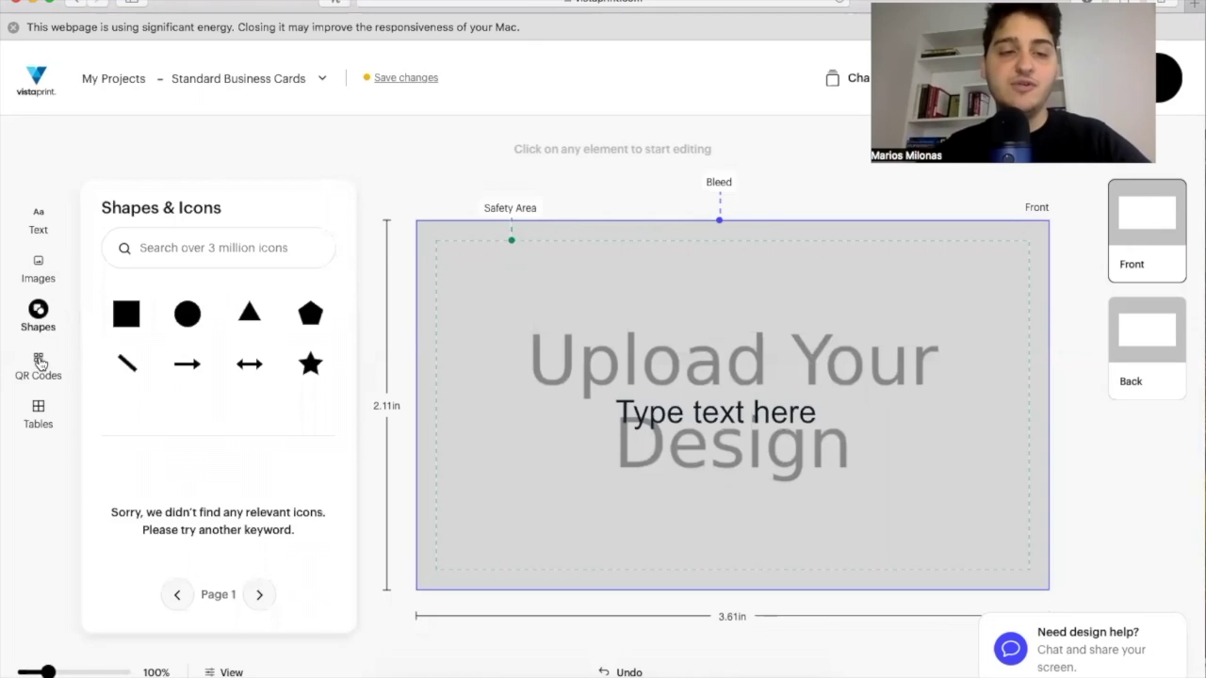
left_click(39, 377)
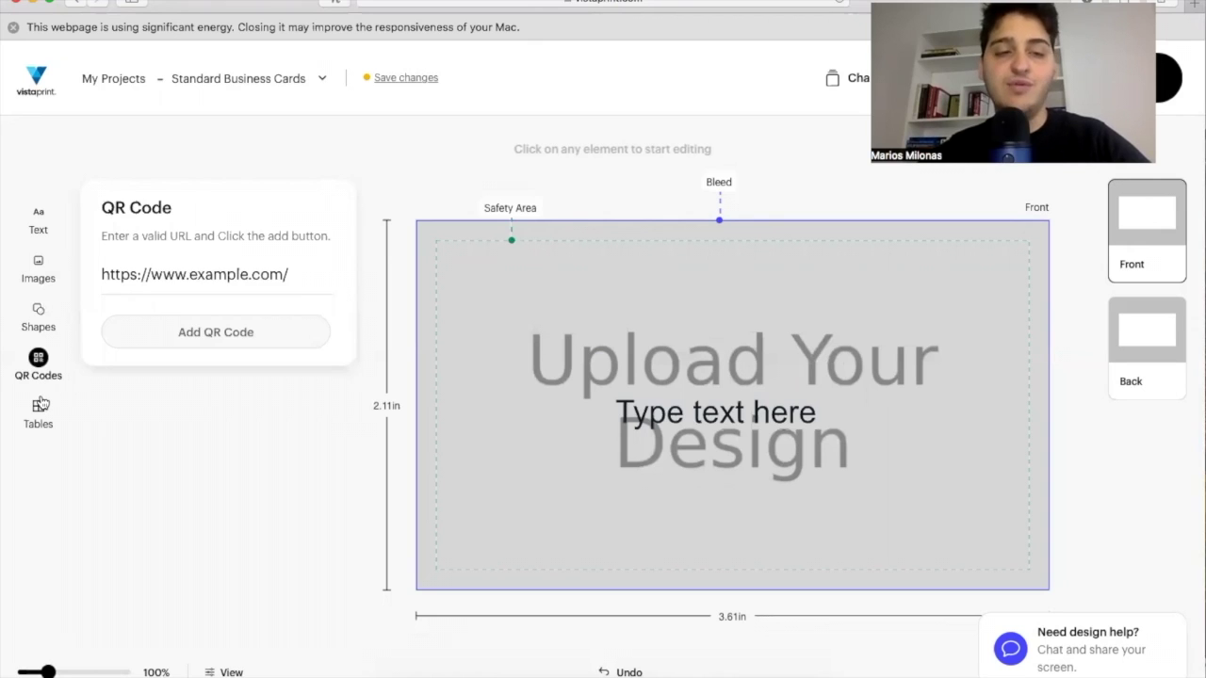
left_click(39, 407)
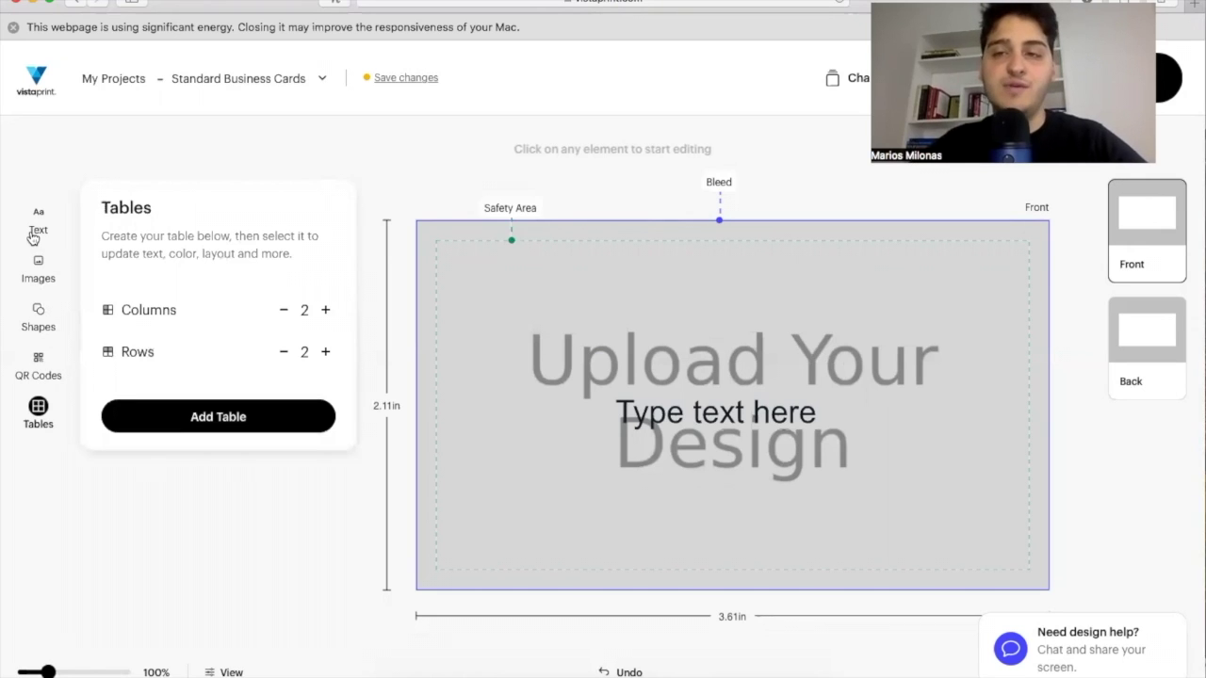
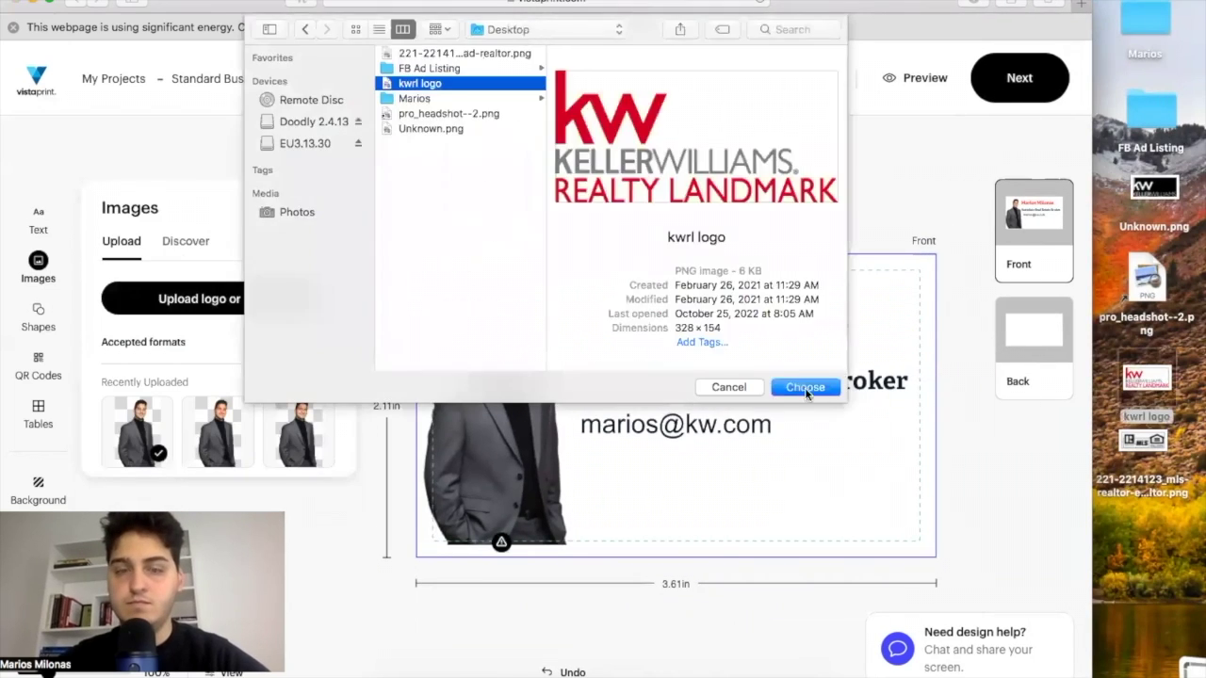
Upload the MLS/Realtor logo to the card's lower right and delete the KW logo.
left_click(802, 385)
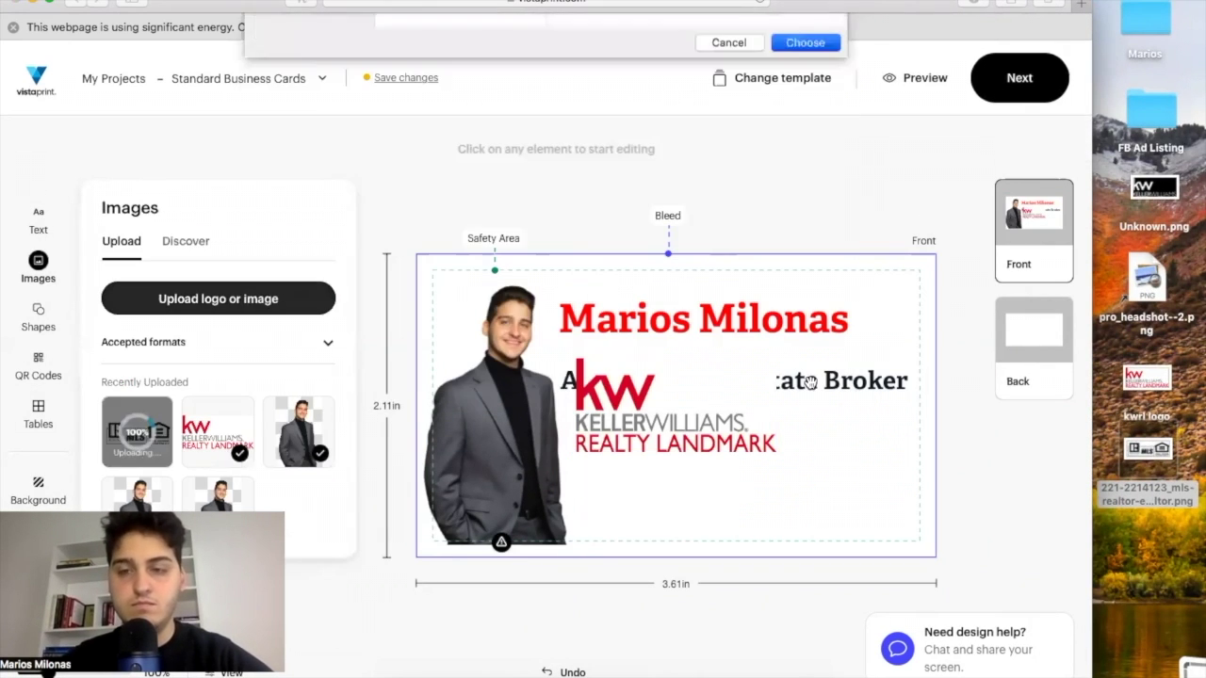
left_click(804, 42)
left_click_drag(878, 475, 888, 506)
left_click_drag(673, 405, 681, 511)
key("Delete")
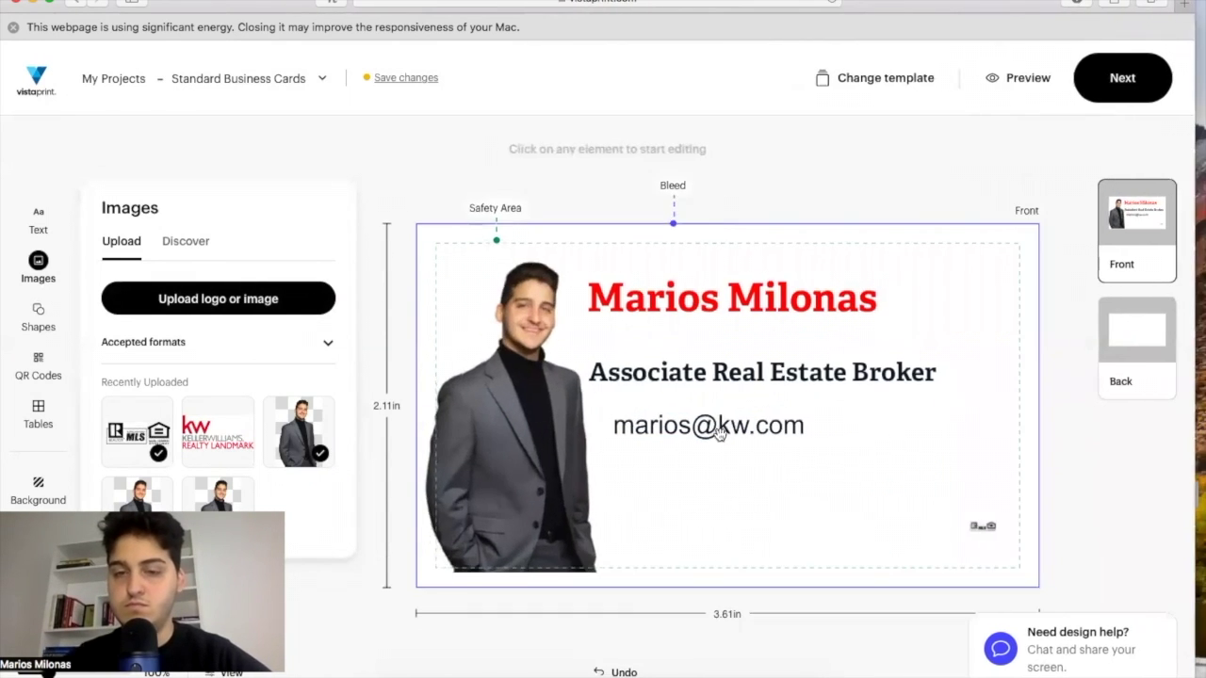
Set the e-mail line in Adelle and add a new text line.
left_click(725, 429)
left_click(188, 140)
left_click(175, 229)
Enter the agent's website address in the new line and set the e-mail text to size 11.
triple_click(204, 454)
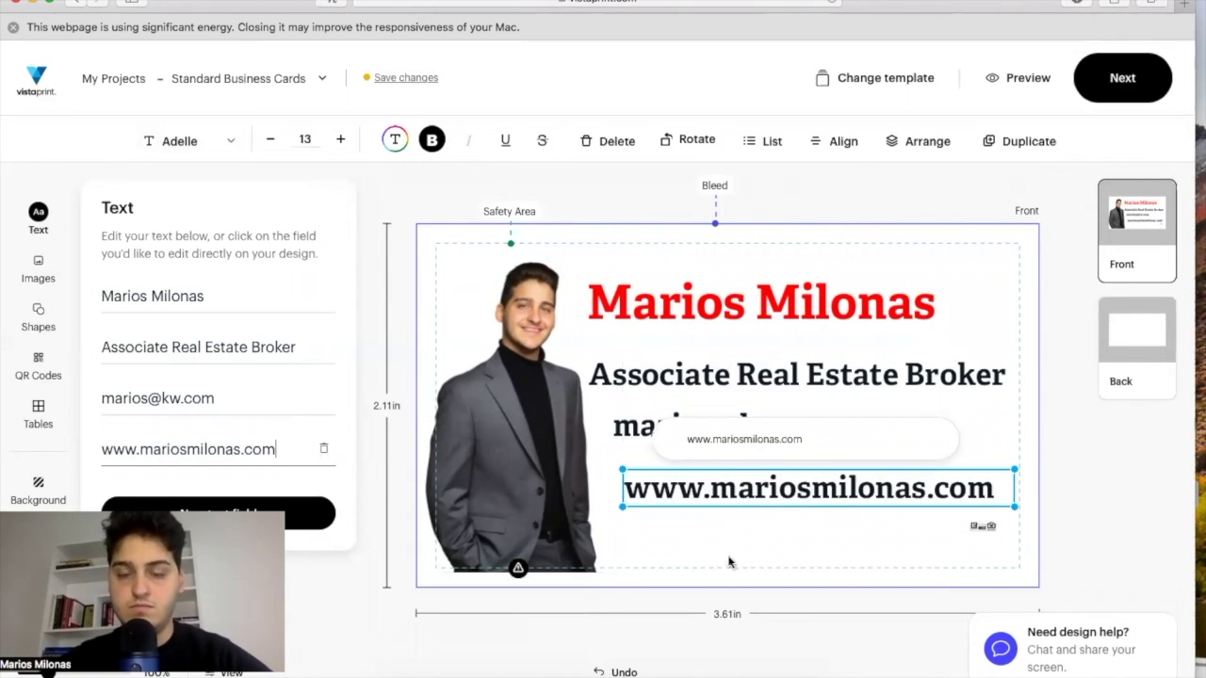
left_click(797, 374)
left_click(735, 426)
left_click(305, 140)
left_click(306, 261)
Centre the website and e-mail lines and stack the e-mail just above the website.
left_click(808, 488)
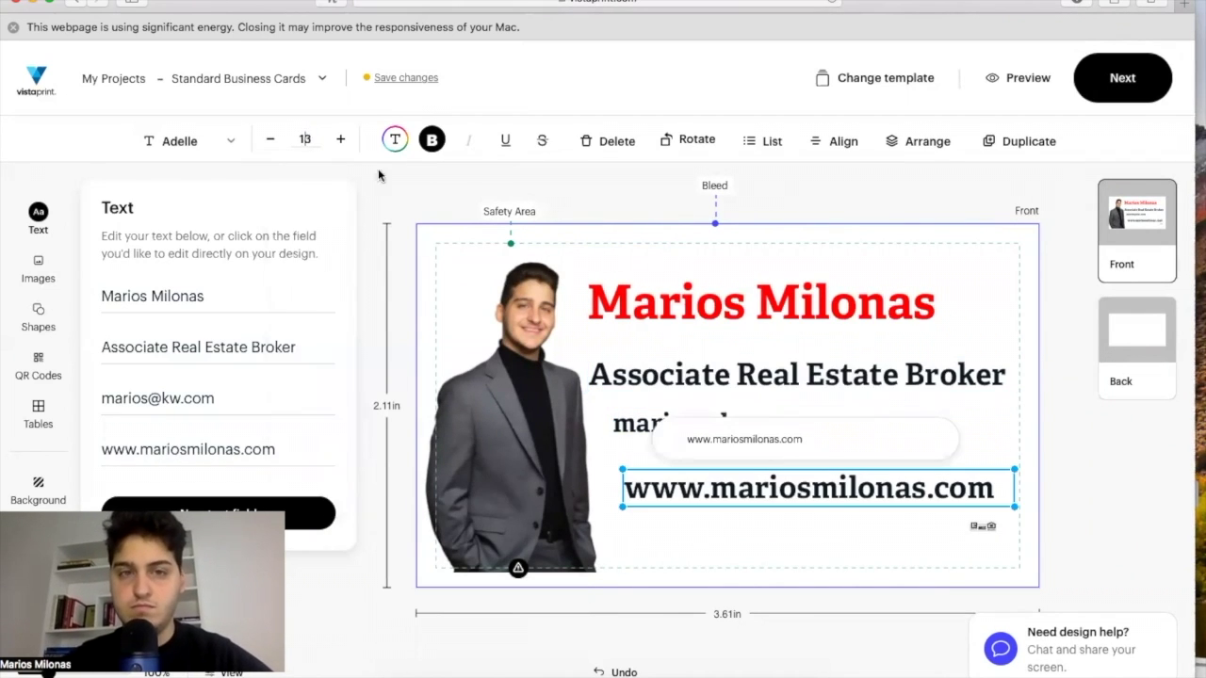
left_click(834, 140)
left_click(826, 194)
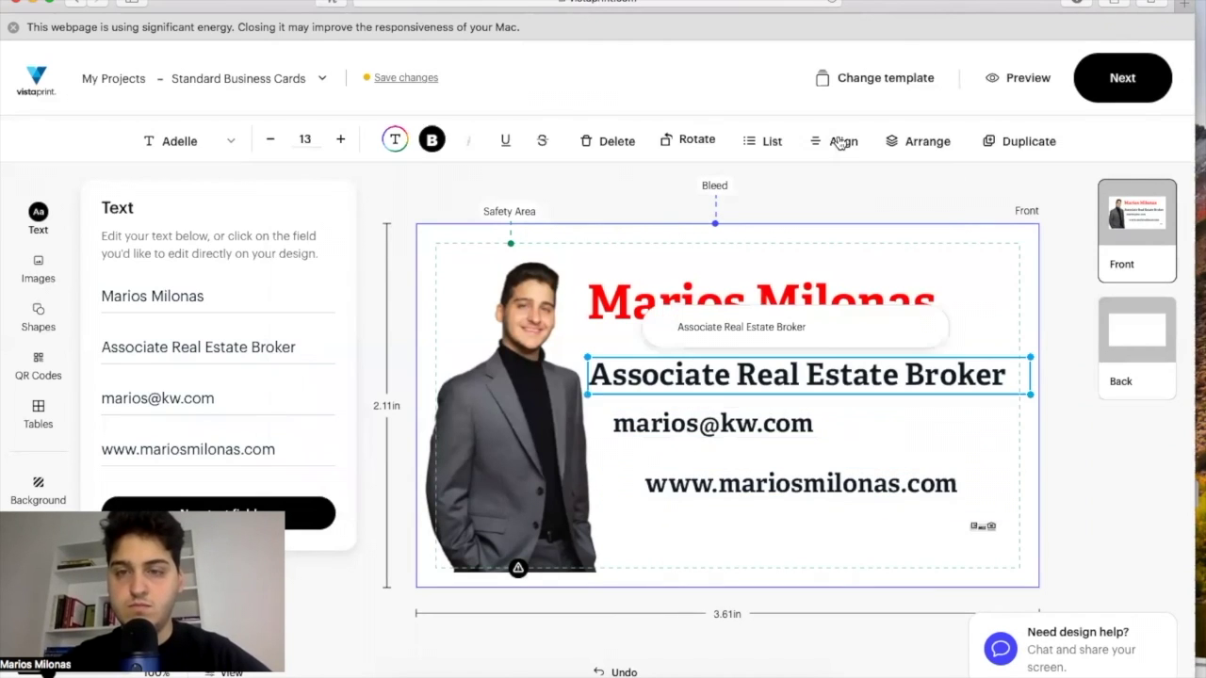
left_click(773, 425)
left_click(833, 141)
left_click(826, 193)
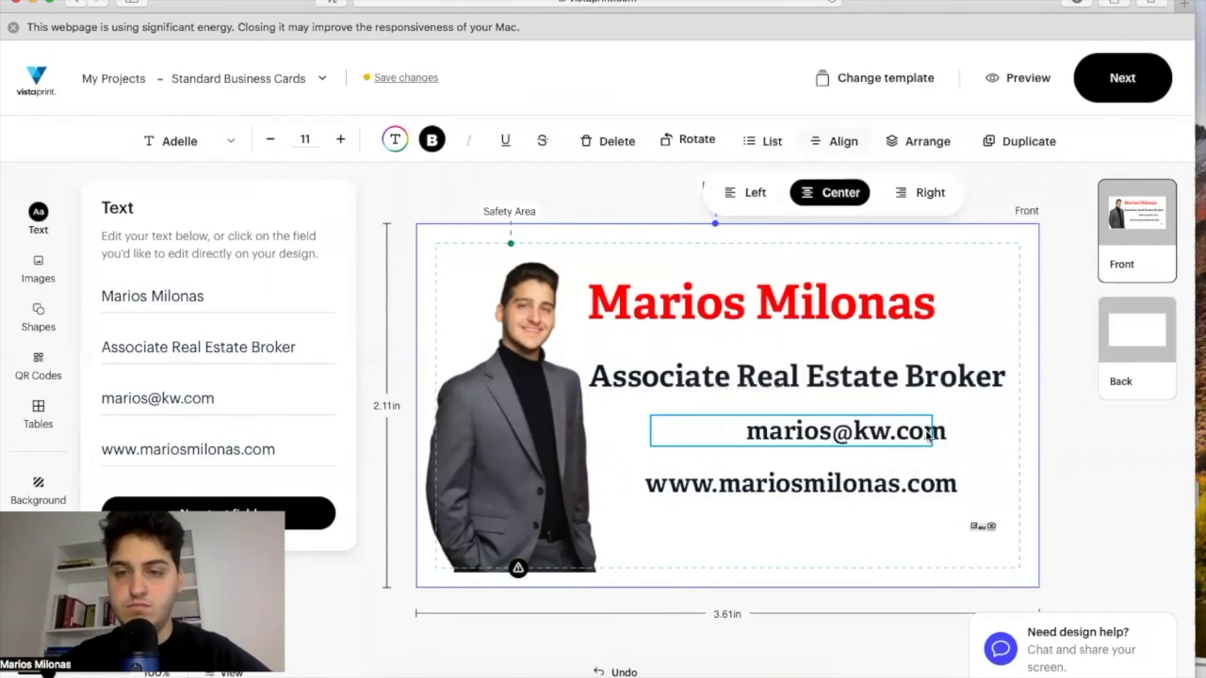
left_click(801, 484)
left_click_drag(805, 435, 806, 455)
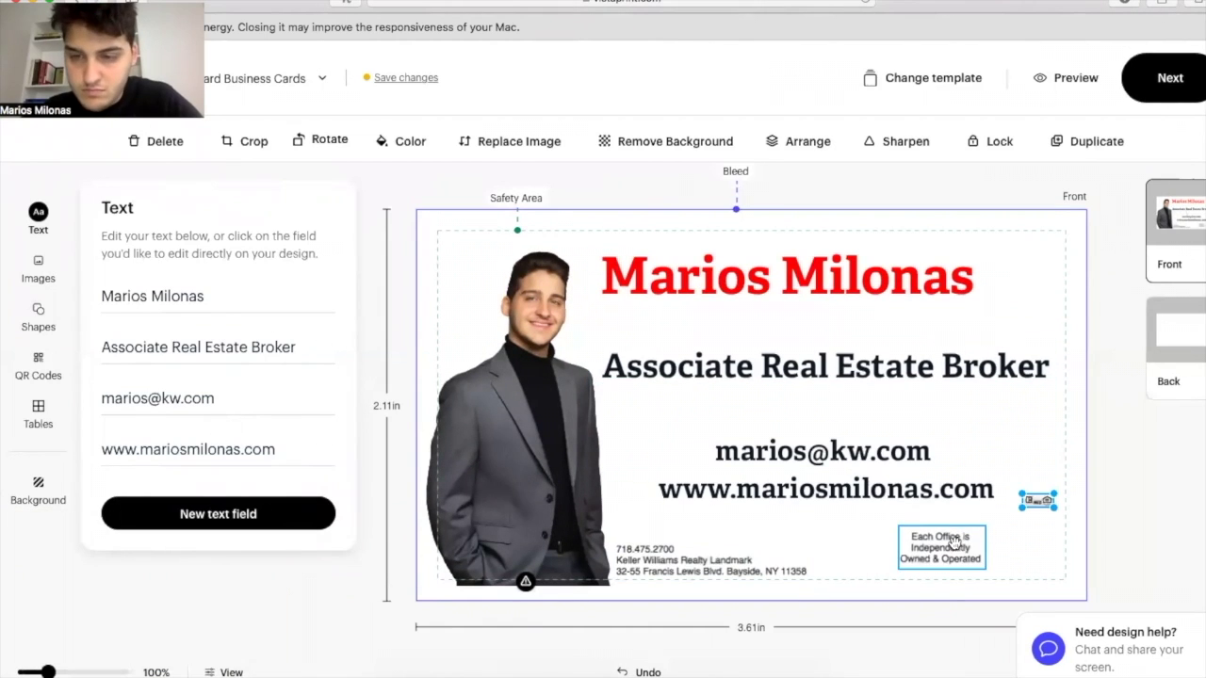
Move the disclaimer to the lower right with the MLS logo above it, and size the name 22.
left_click_drag(954, 542, 1044, 555)
left_click_drag(1037, 500, 1026, 535)
left_click(741, 274)
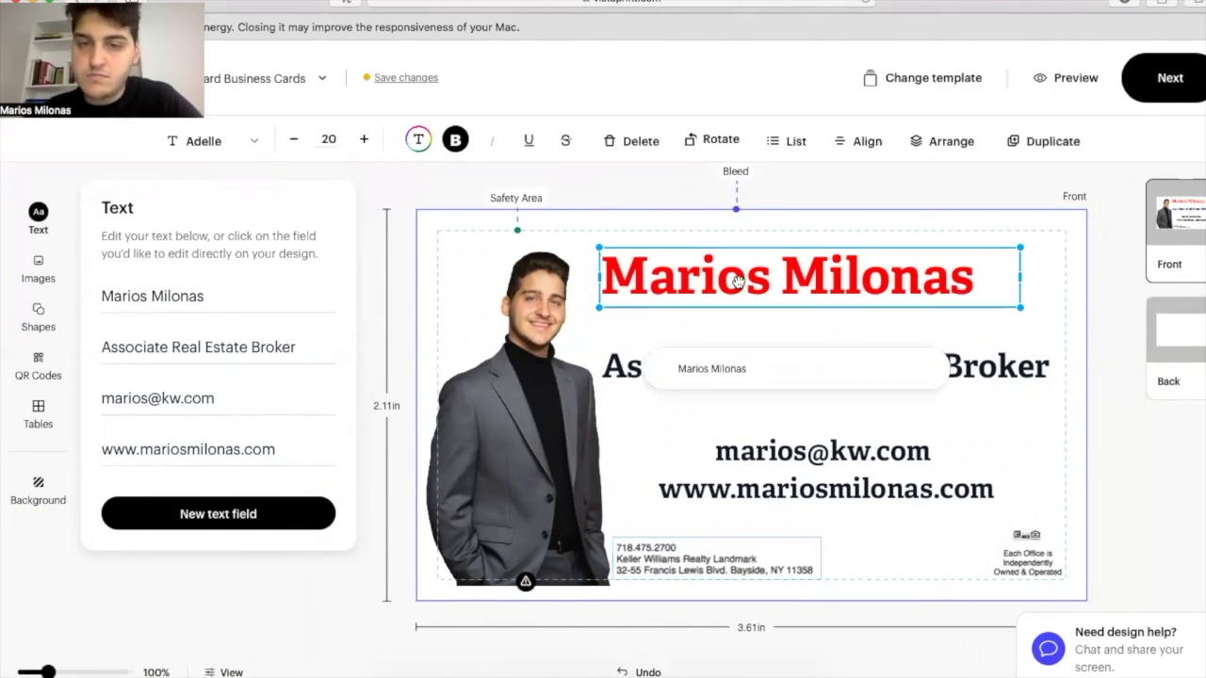
left_click(329, 138)
type("22")
key("Return")
left_click_drag(936, 356, 936, 333)
left_click_drag(848, 475, 848, 489)
Duplicate the name box into a centred phone-number line holding the agent's phone number.
left_click(813, 283)
key("super+d")
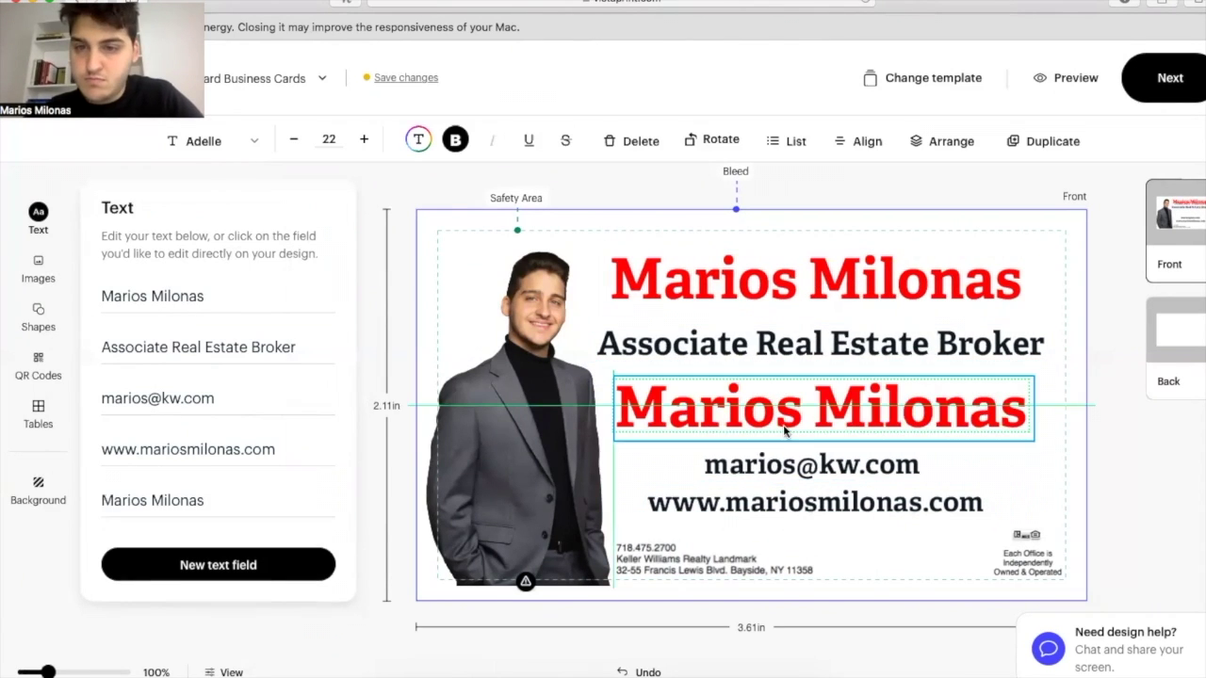
double_click(762, 425)
type("555-555-5555")
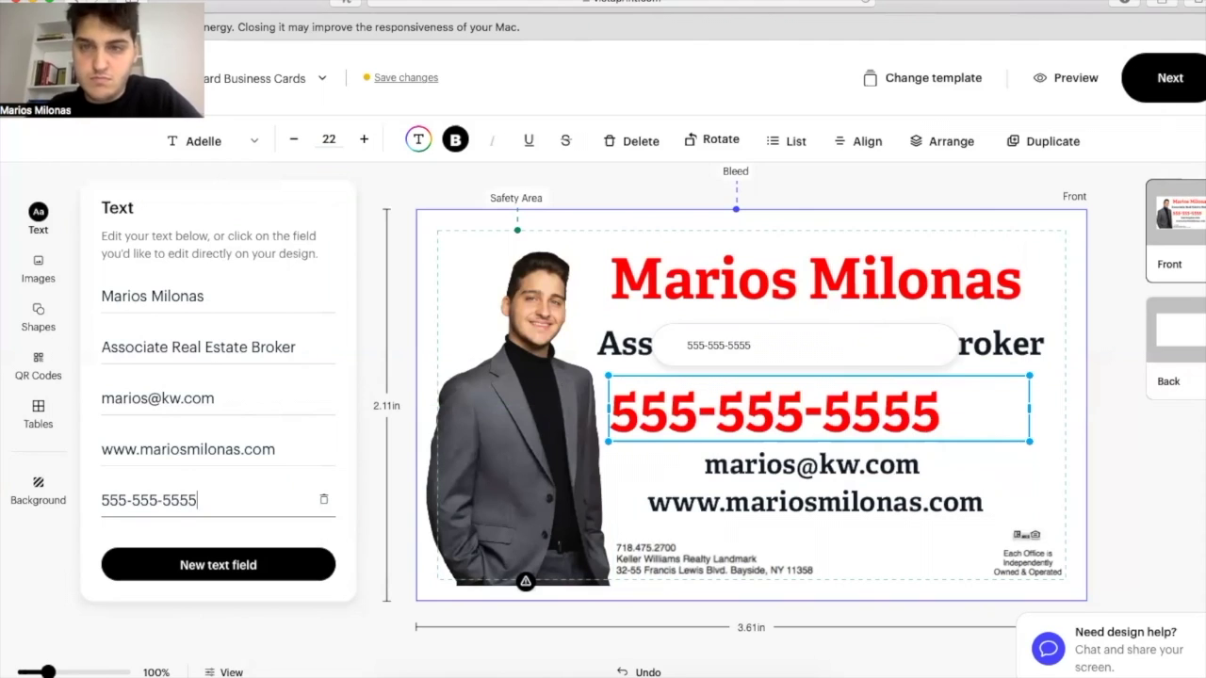
left_click(854, 140)
left_click(864, 191)
left_click(893, 426)
left_click_drag(893, 426, 893, 433)
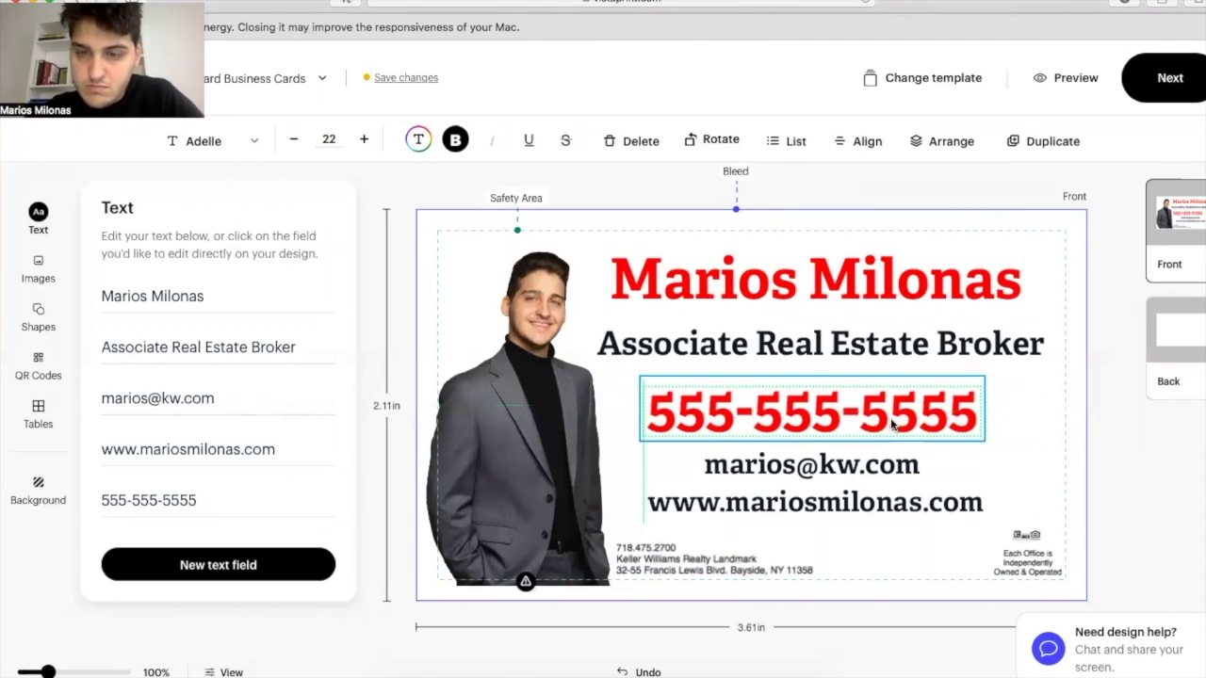
left_click(1044, 454)
left_click(975, 429)
Enlarge the agent's name to size 24.
left_click(908, 299)
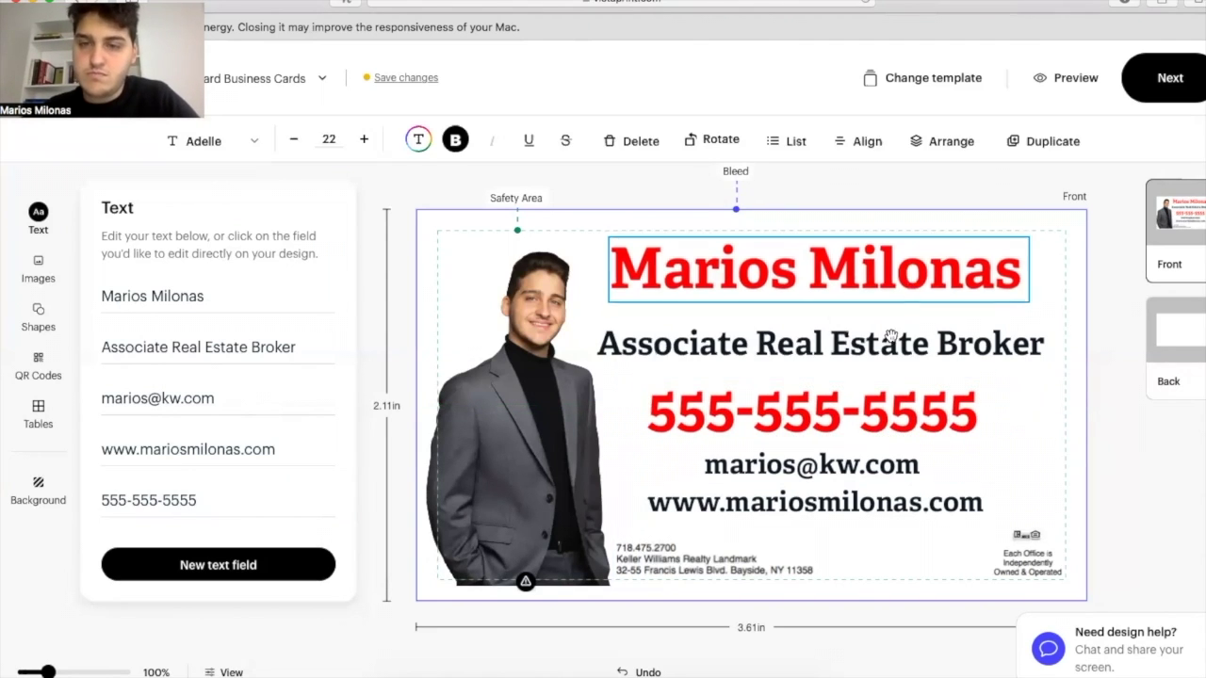
left_click(810, 345)
left_click(810, 280)
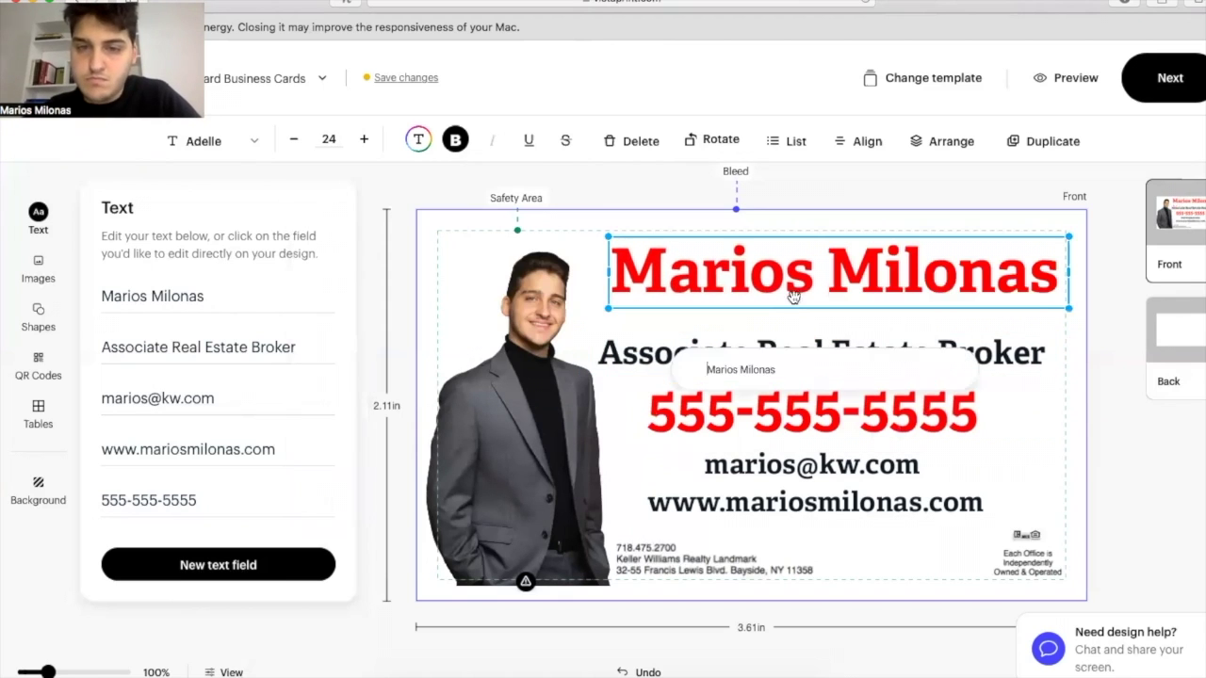
left_click(1000, 398)
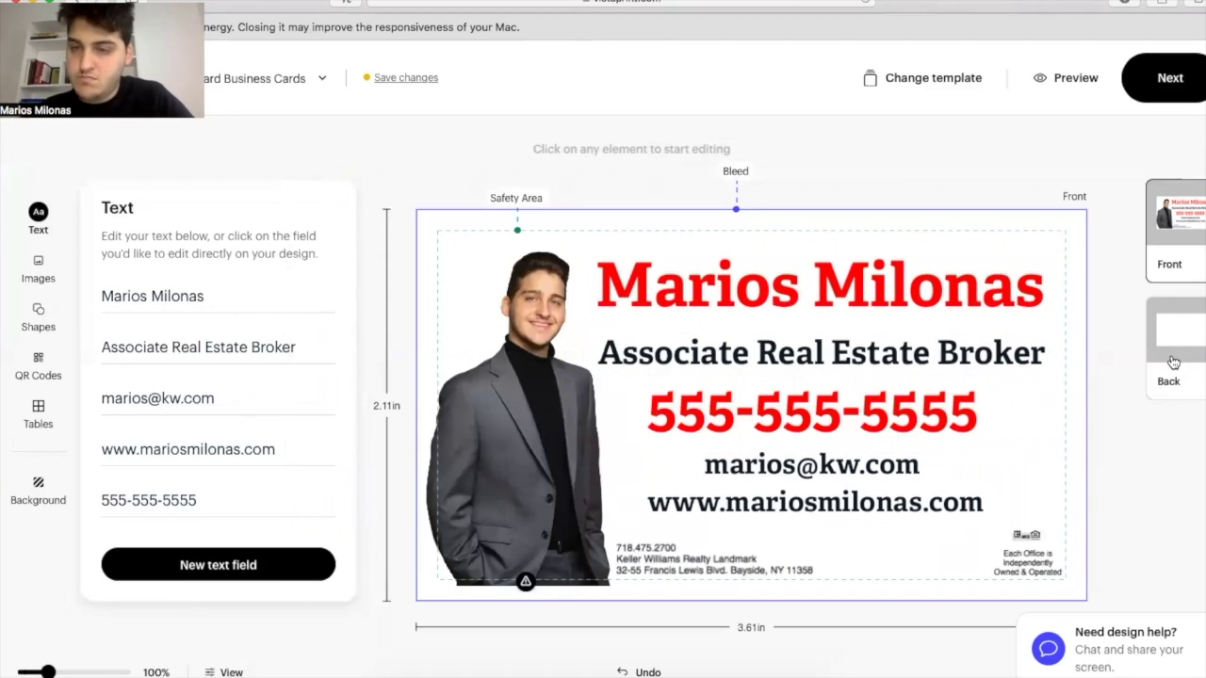
Undo the last change and add a blank back side with a black background.
key("super+z")
left_click(1184, 348)
left_click(1148, 203)
left_click(38, 489)
left_click_drag(218, 304, 330, 362)
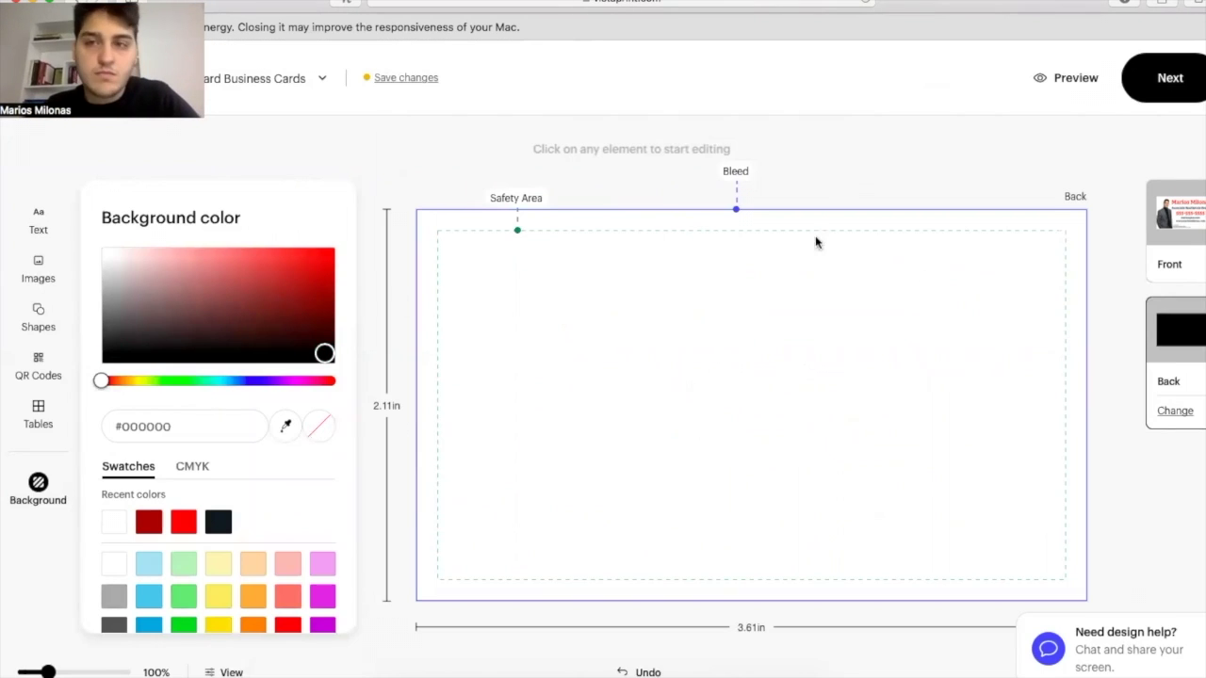
Upload the Keller Williams logo onto the black back, then return to the front.
left_click(38, 271)
left_click(210, 299)
double_click(307, 143)
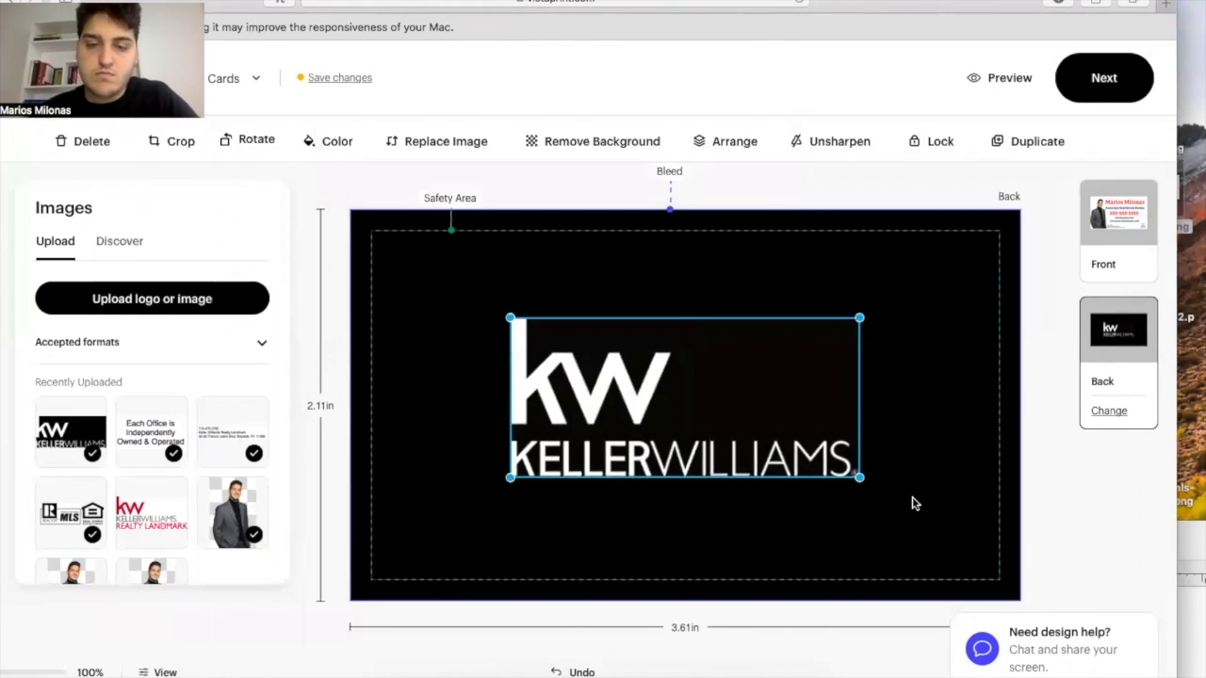
left_click(1118, 235)
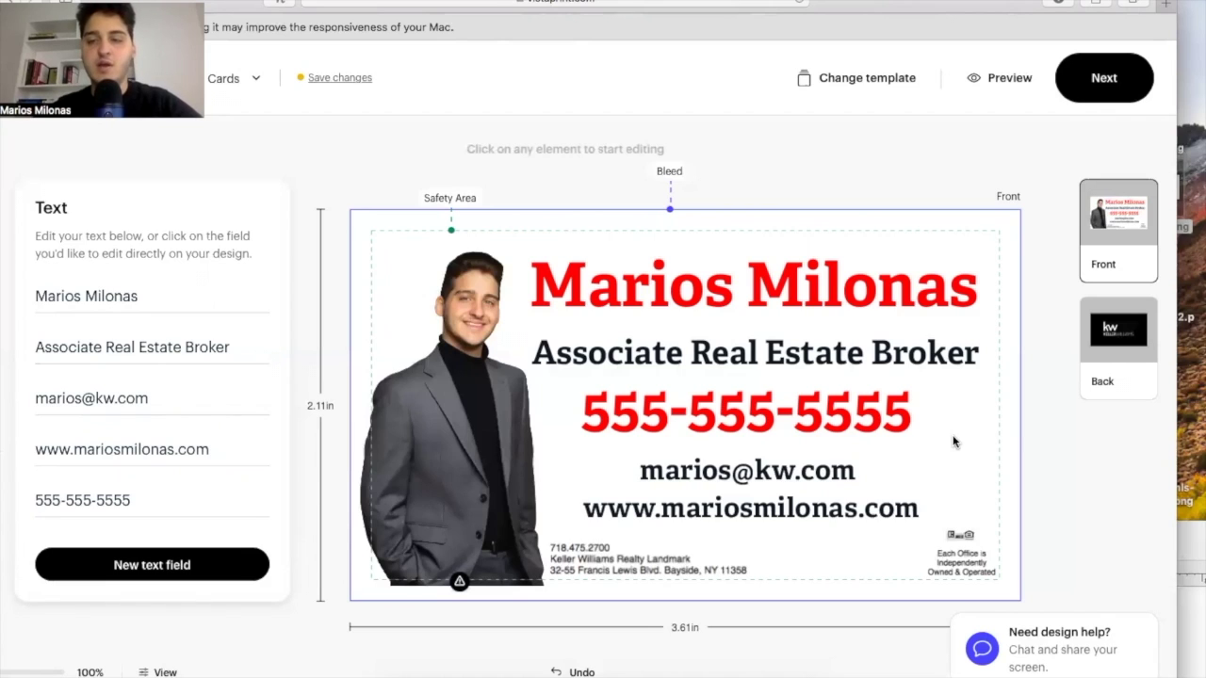
left_click(1101, 333)
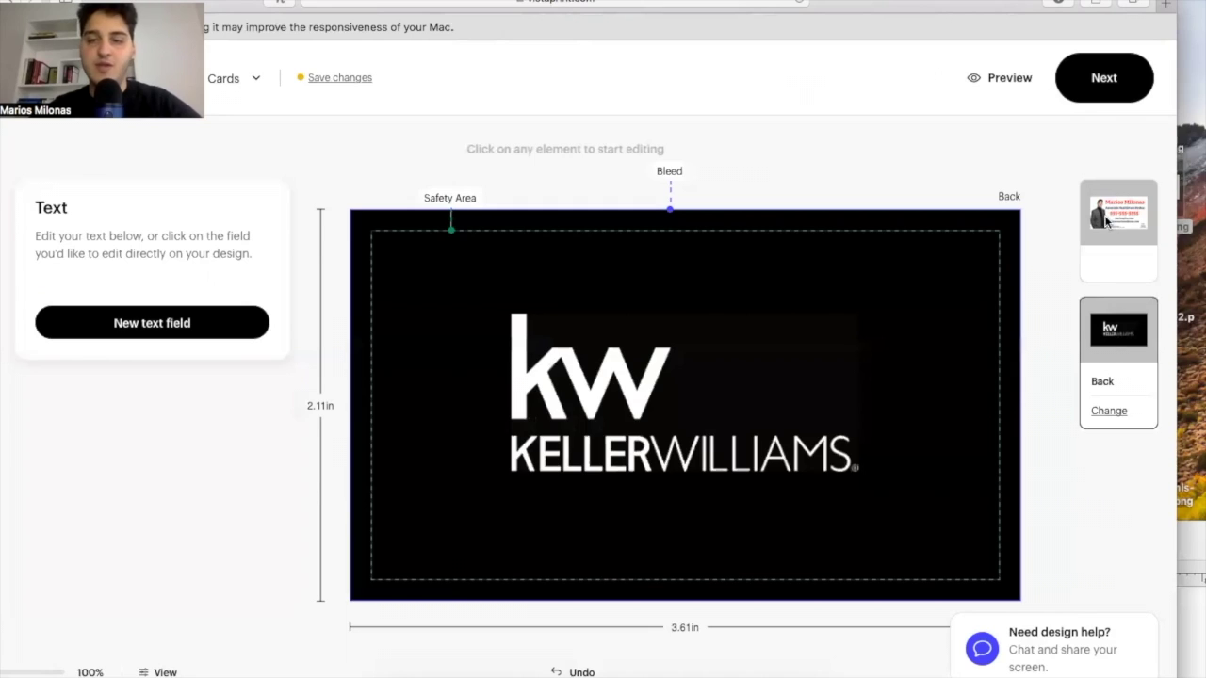
left_click(1105, 224)
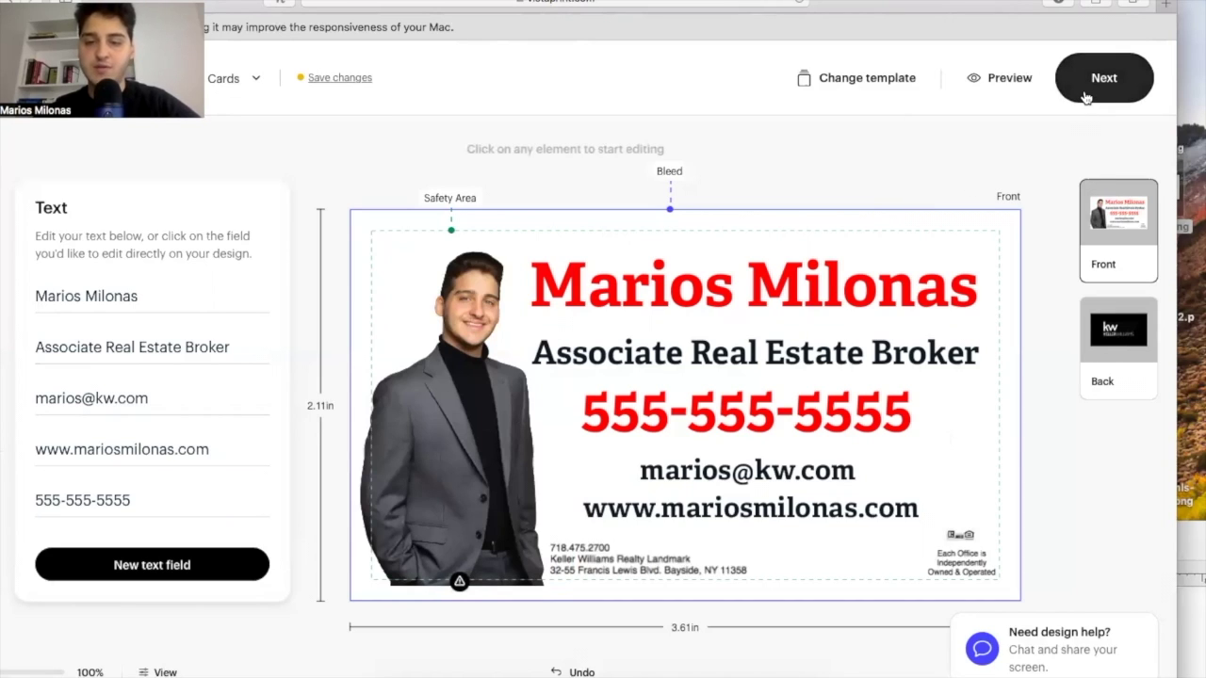
Check the back side, tick the 'YES. Everything looks great' approval and continue.
left_click(1086, 97)
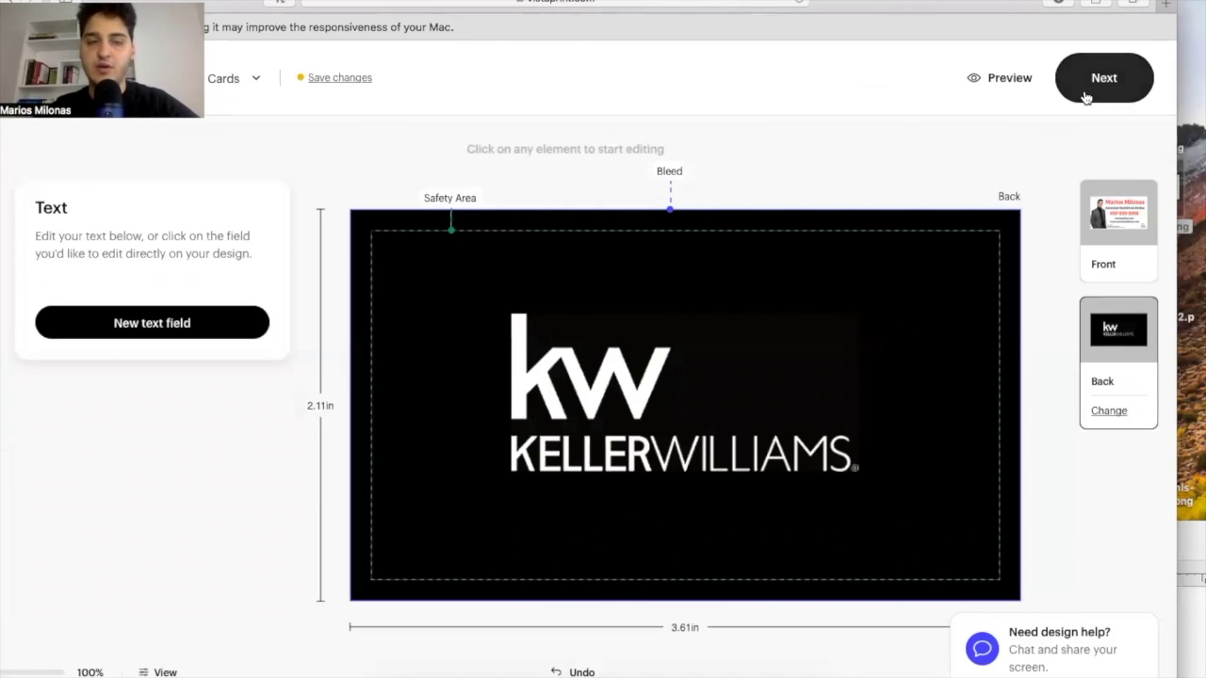
left_click(1086, 97)
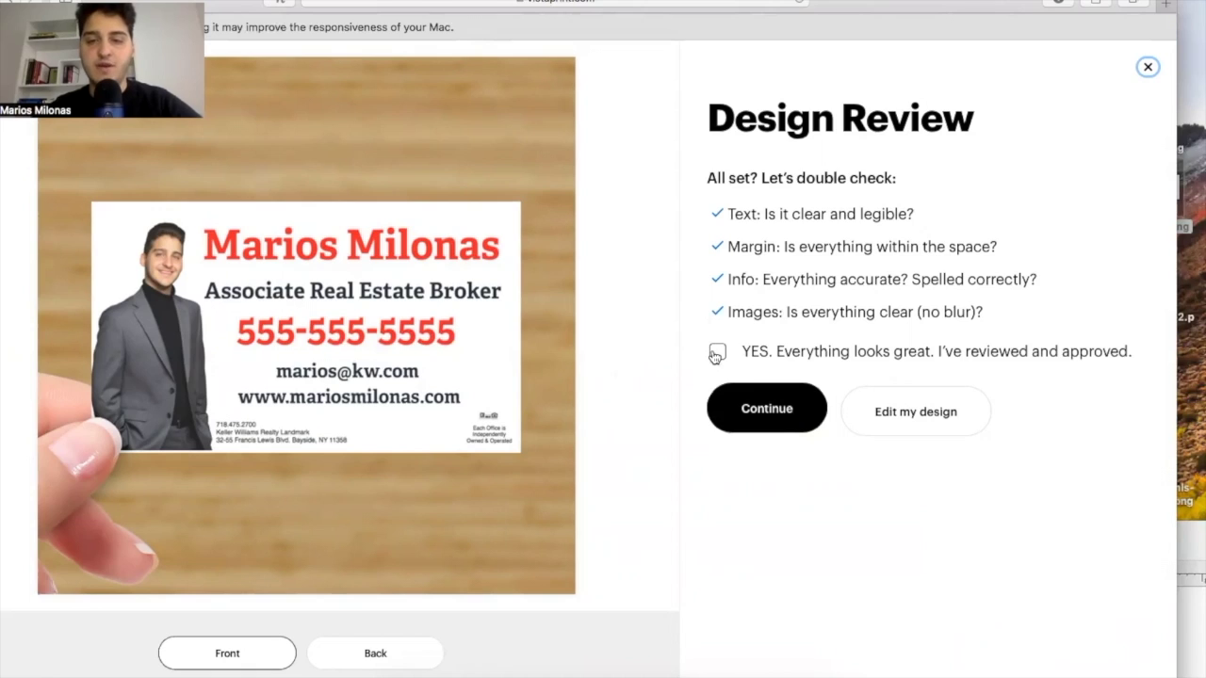
left_click(744, 409)
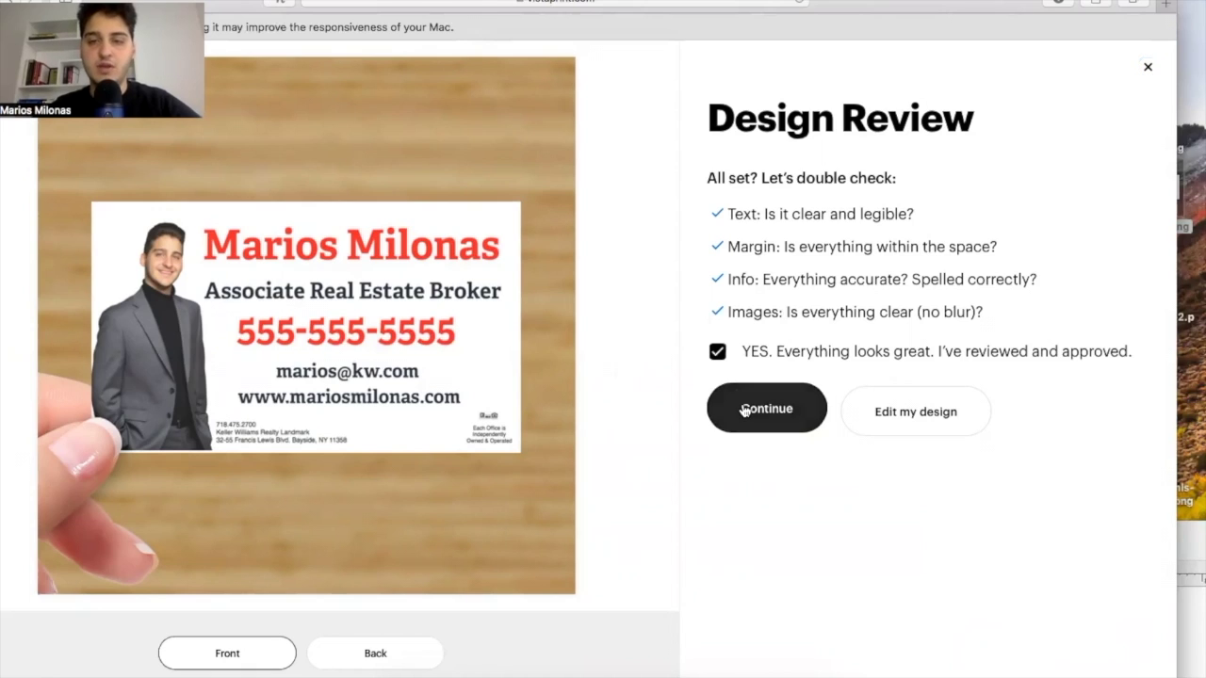
left_click(744, 409)
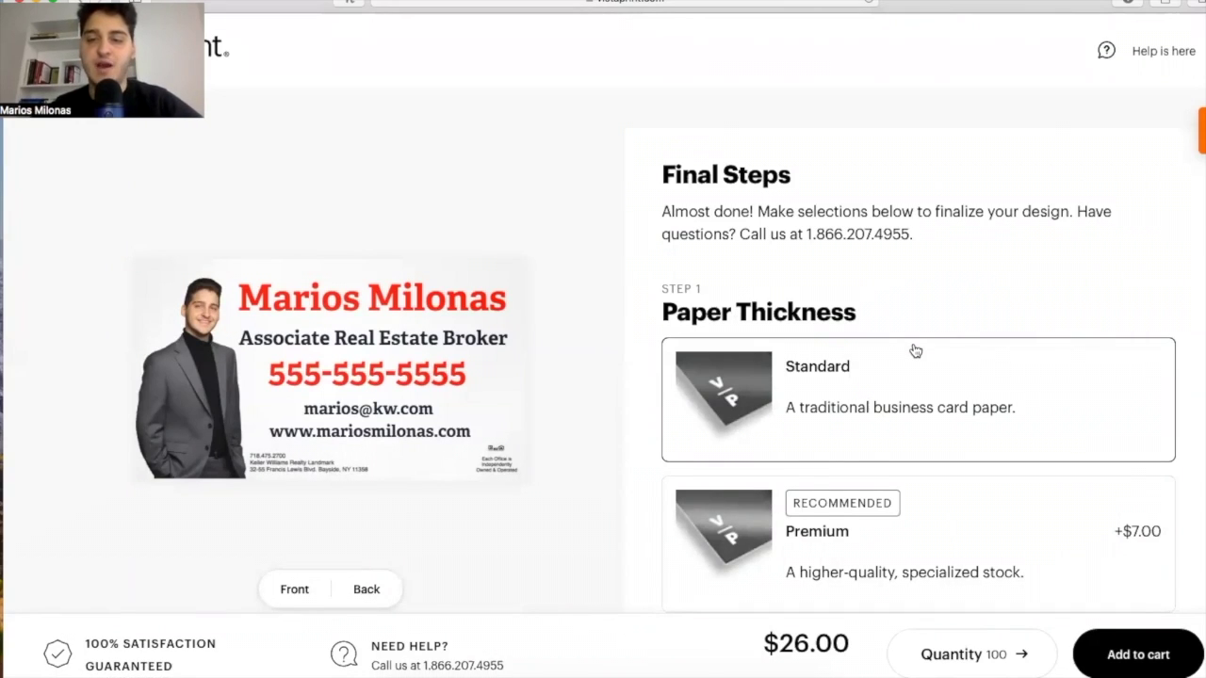
Scroll past the paper thickness, stock and corner options to show the Quantity price list.
scroll(915, 351, "down", 3)
scroll(915, 351, "down", 3)
scroll(914, 350, "down", 6)
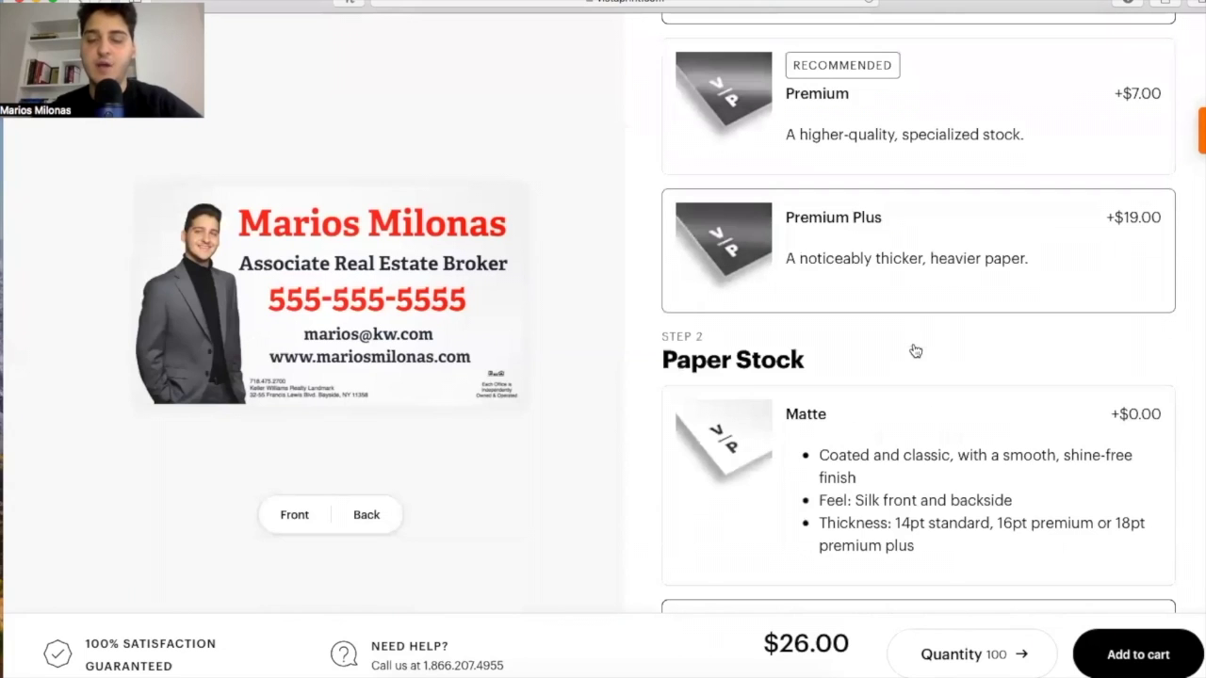
scroll(915, 350, "down", 3)
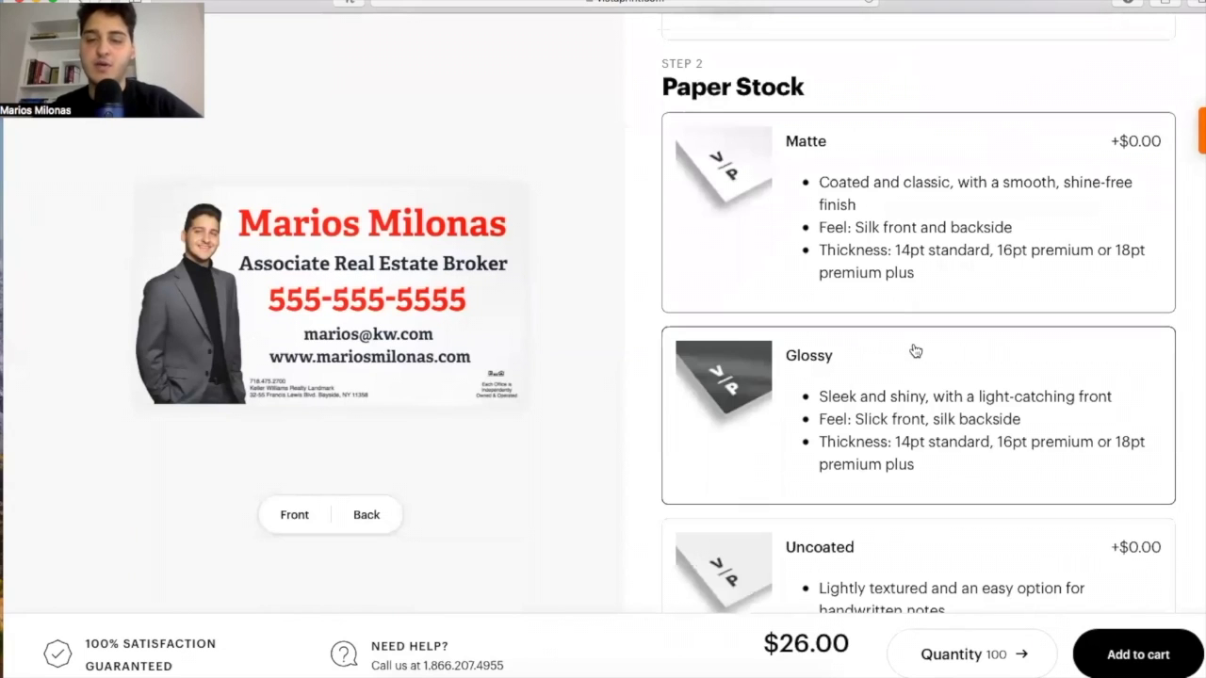
scroll(915, 350, "down", 1)
scroll(915, 350, "down", 1)
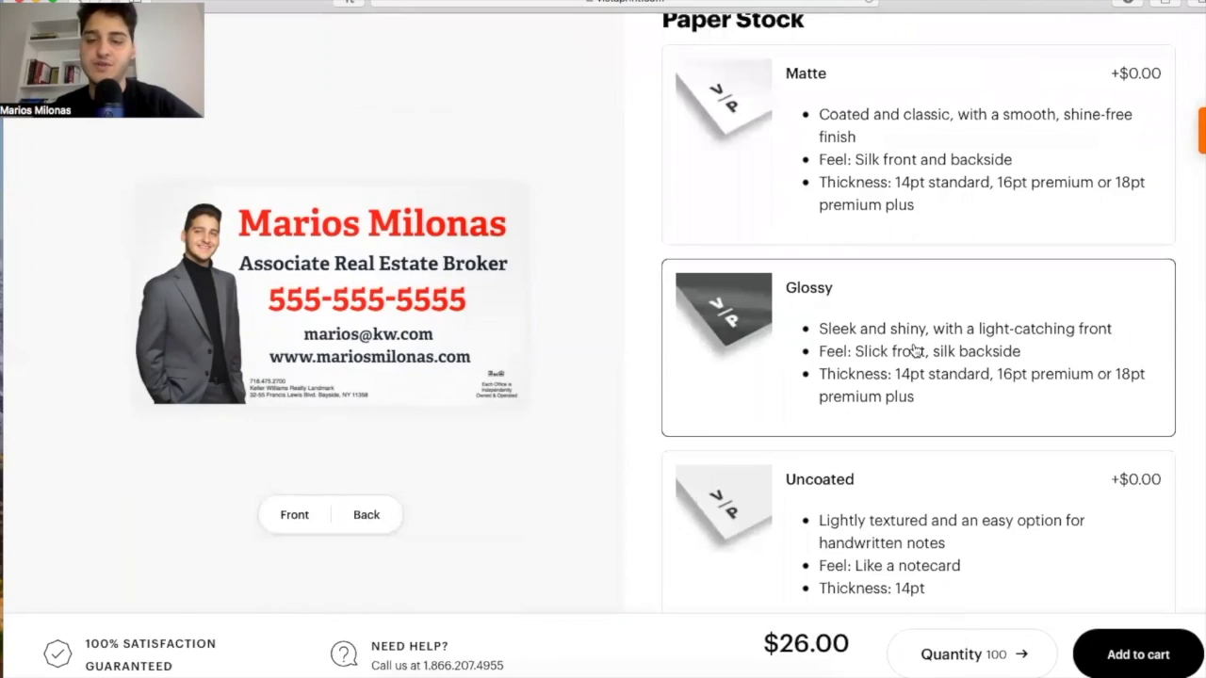
scroll(915, 351, "down", 10)
scroll(915, 350, "down", 2)
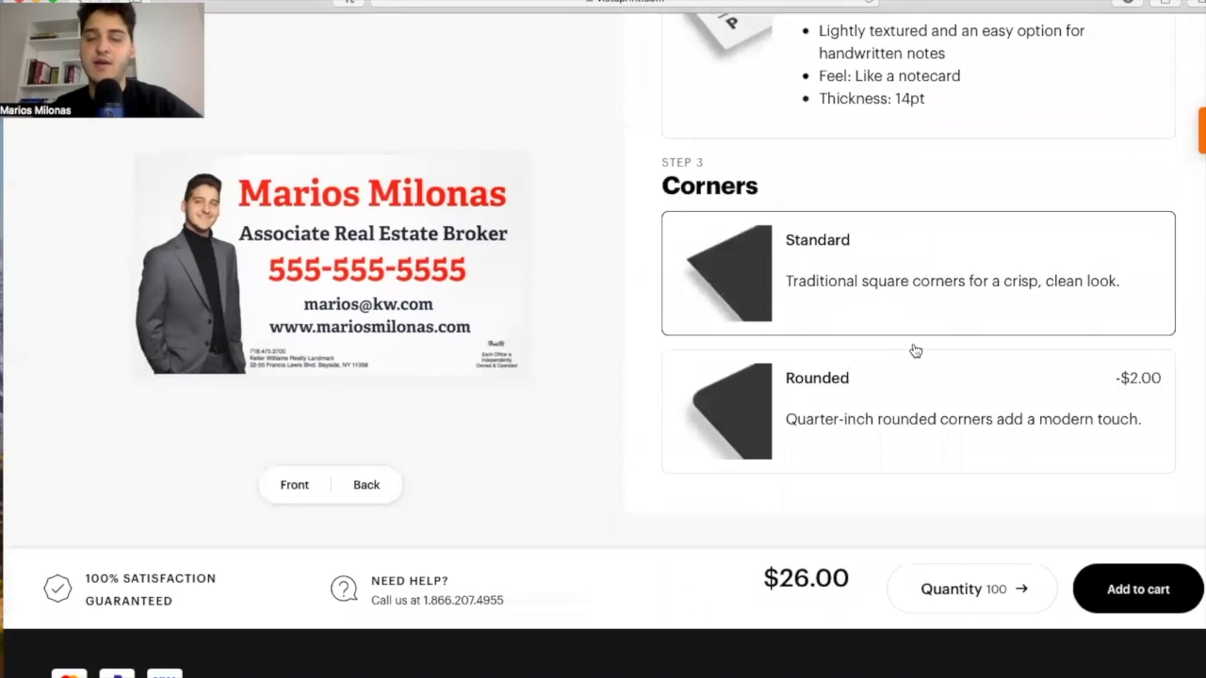
scroll(915, 350, "down", 1)
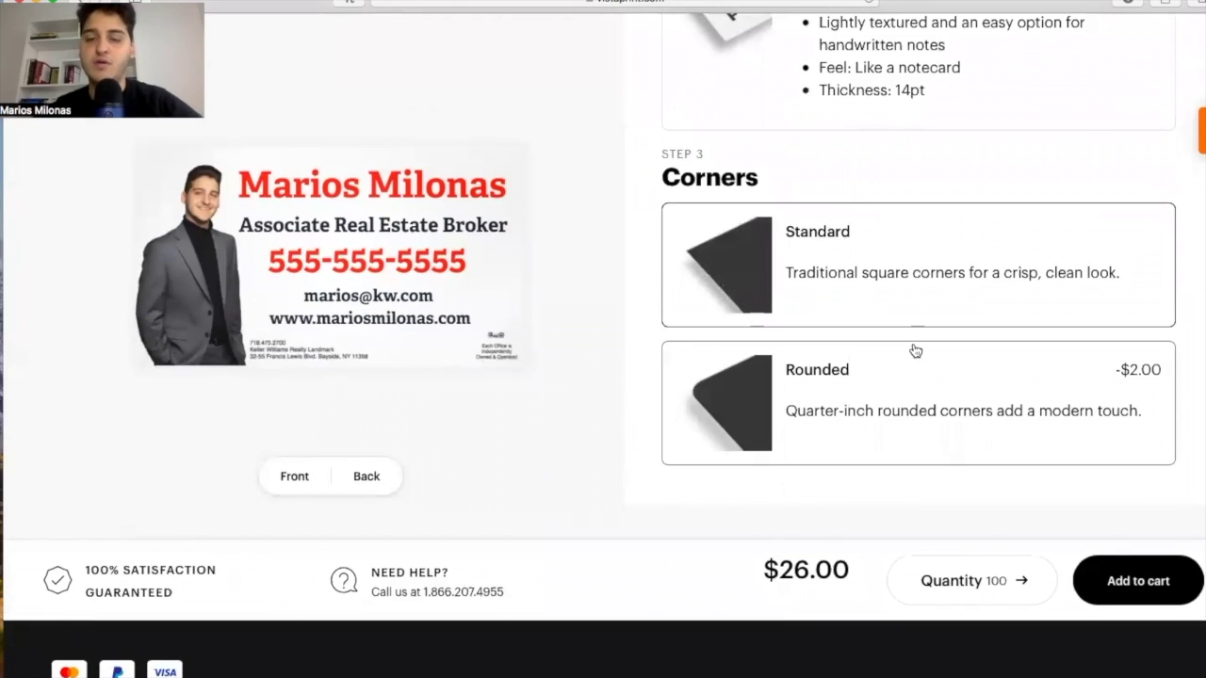
scroll(940, 494, "up", 1)
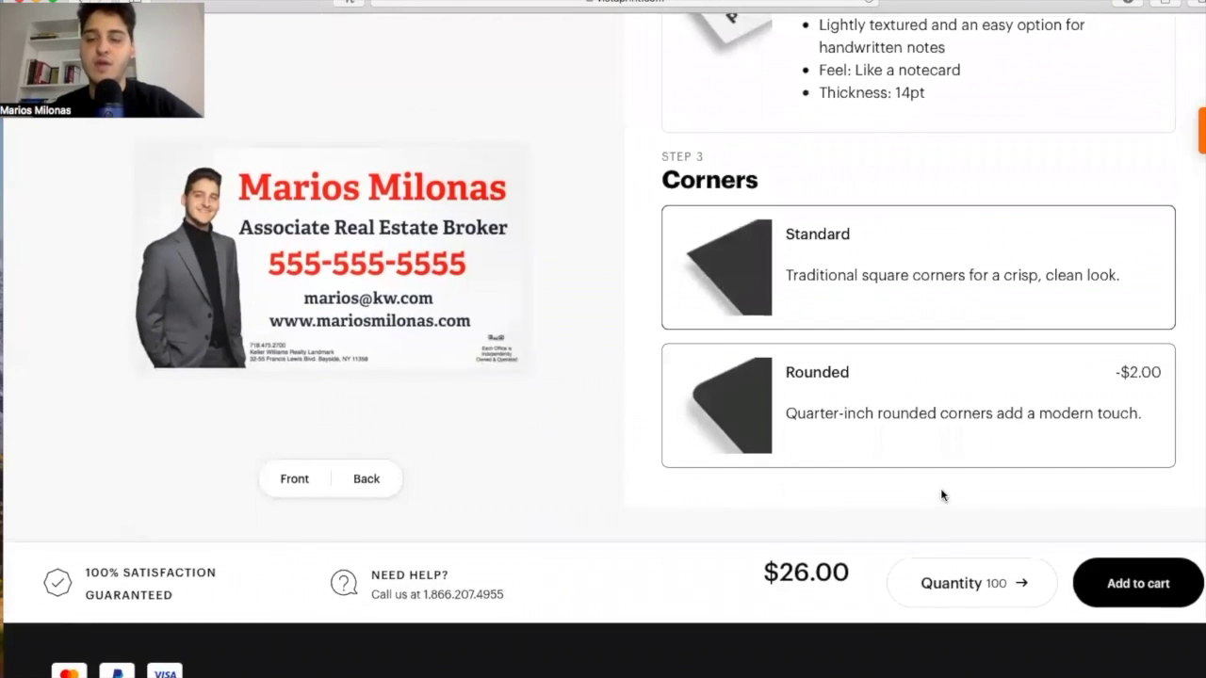
left_click(950, 588)
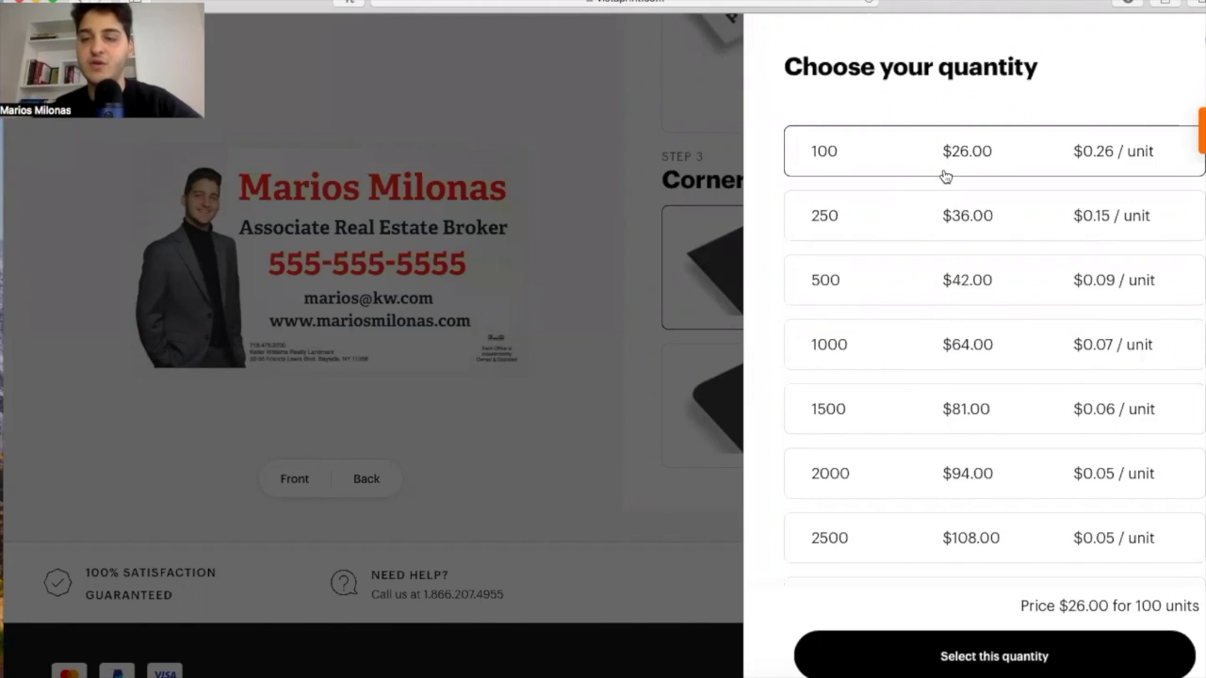
Select 1000 cards at $64.00 and add them to the cart.
left_click(994, 341)
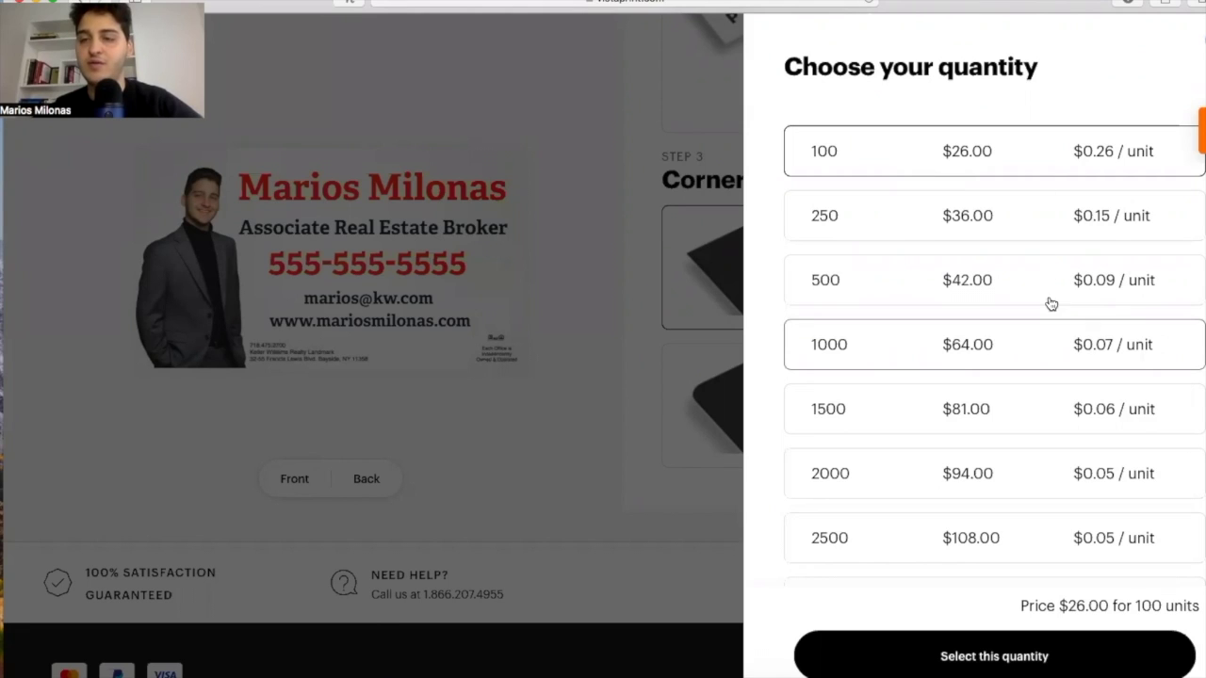
left_click(1024, 353)
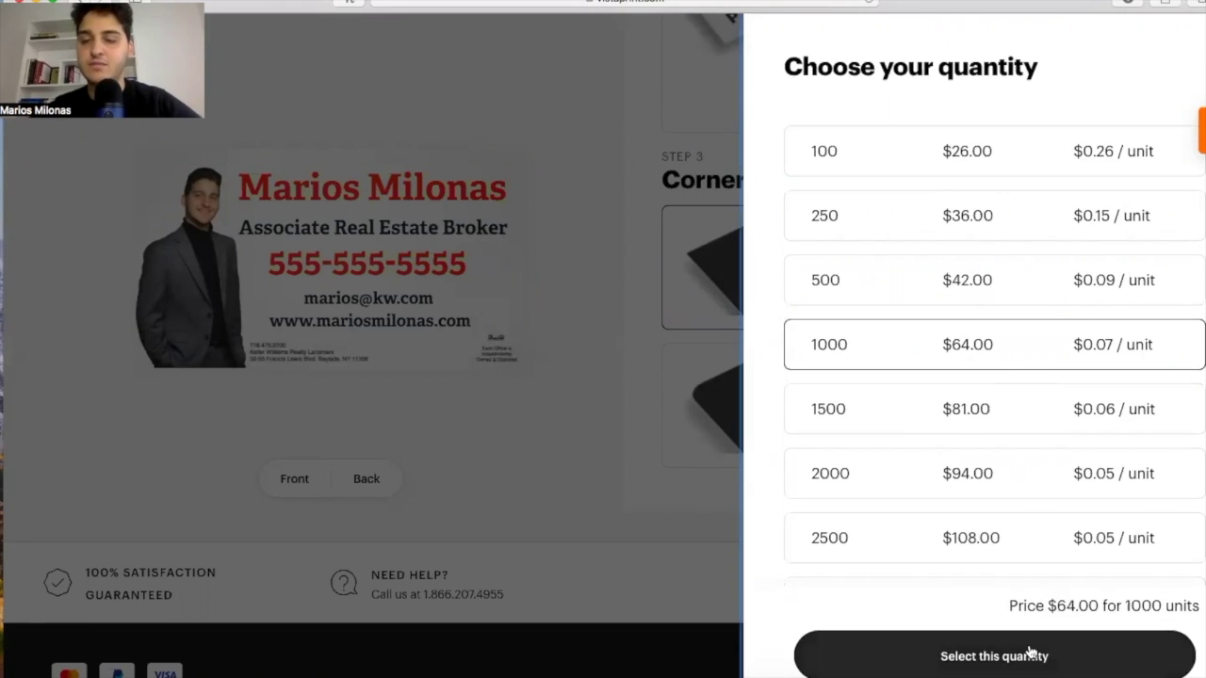
left_click(1030, 653)
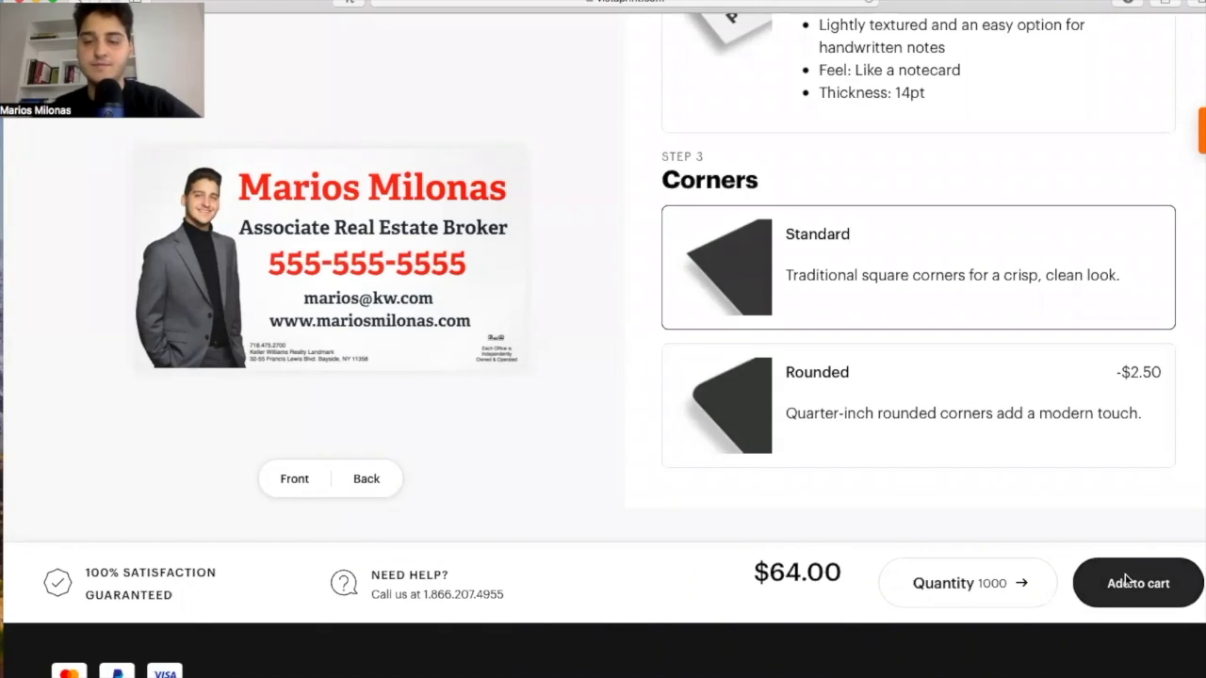
left_click(1127, 581)
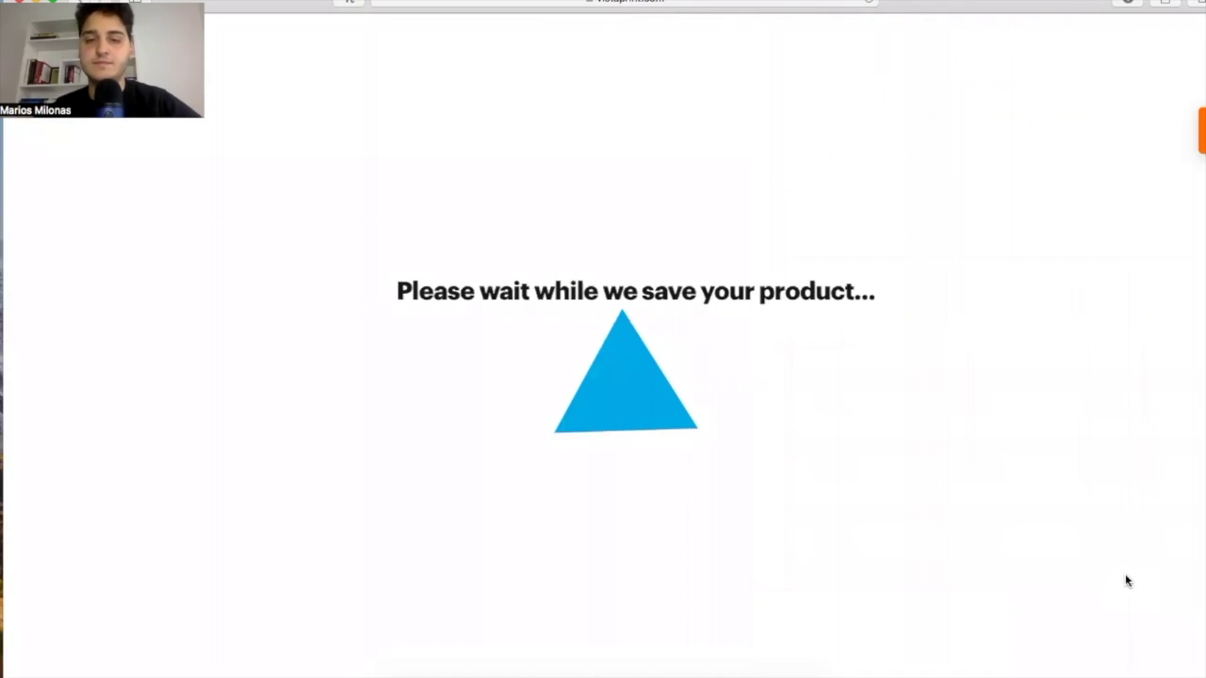